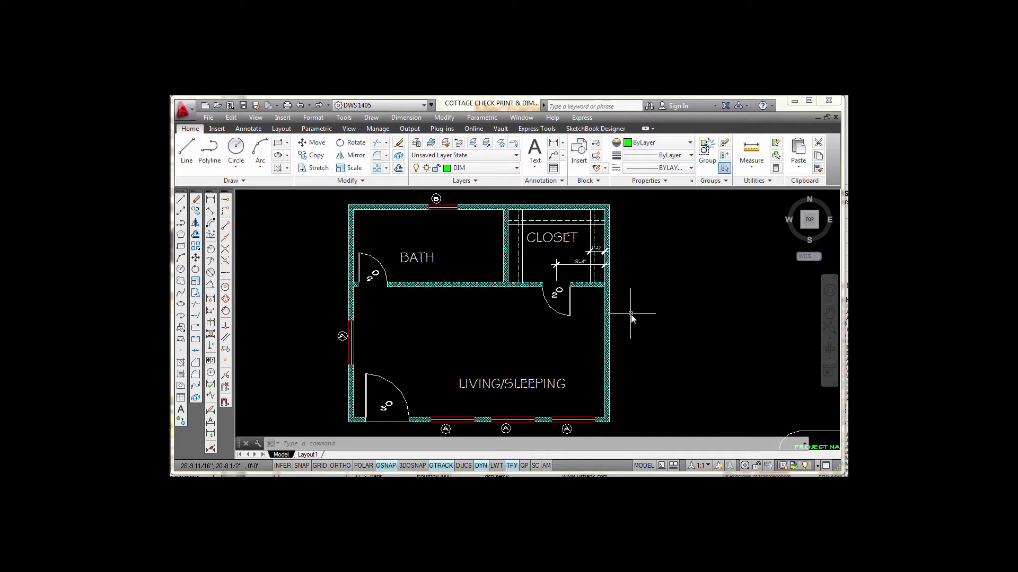
left_click(210, 448)
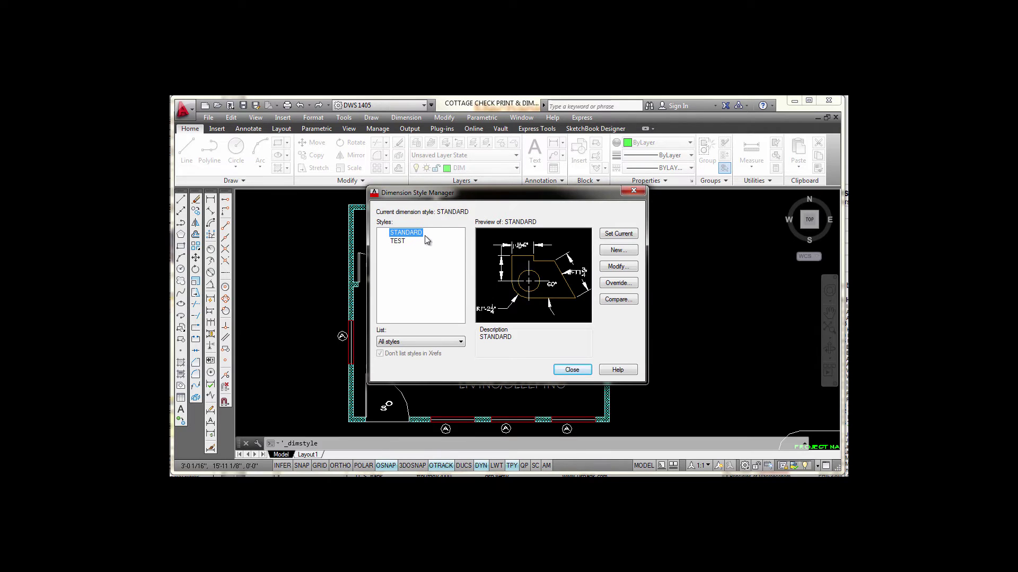
left_click(572, 370)
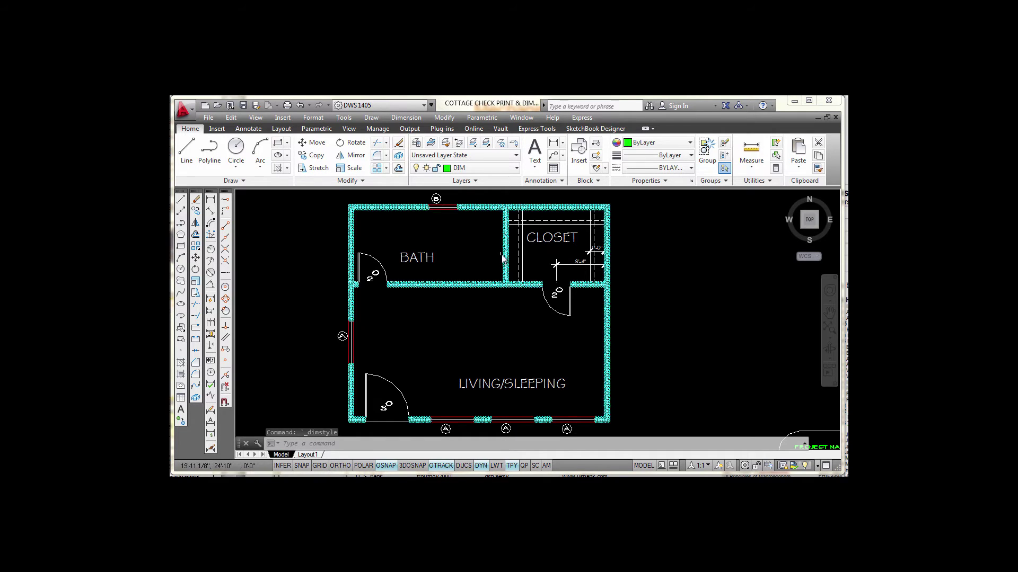
left_click(563, 182)
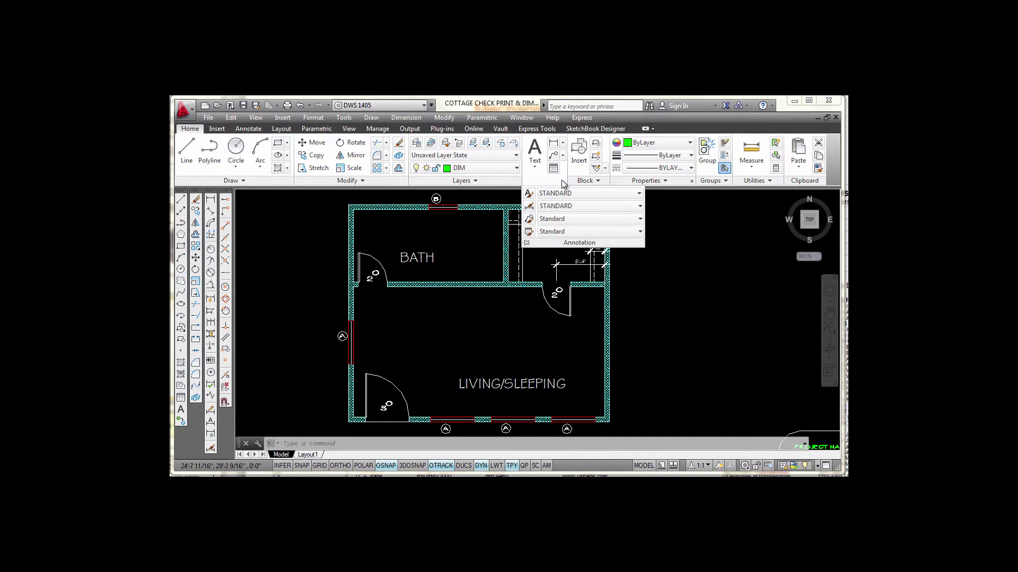
left_click(530, 206)
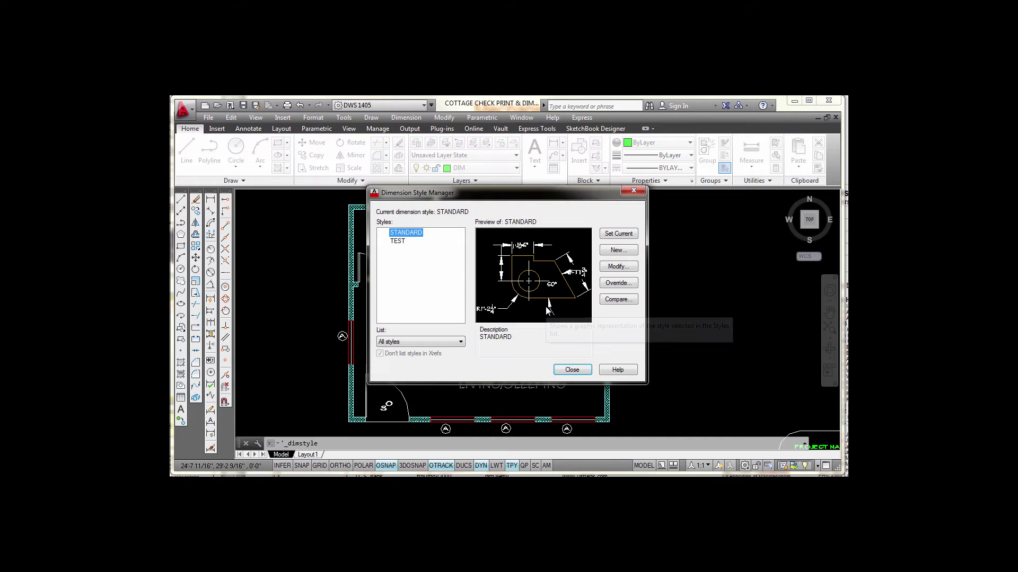
left_click(631, 190)
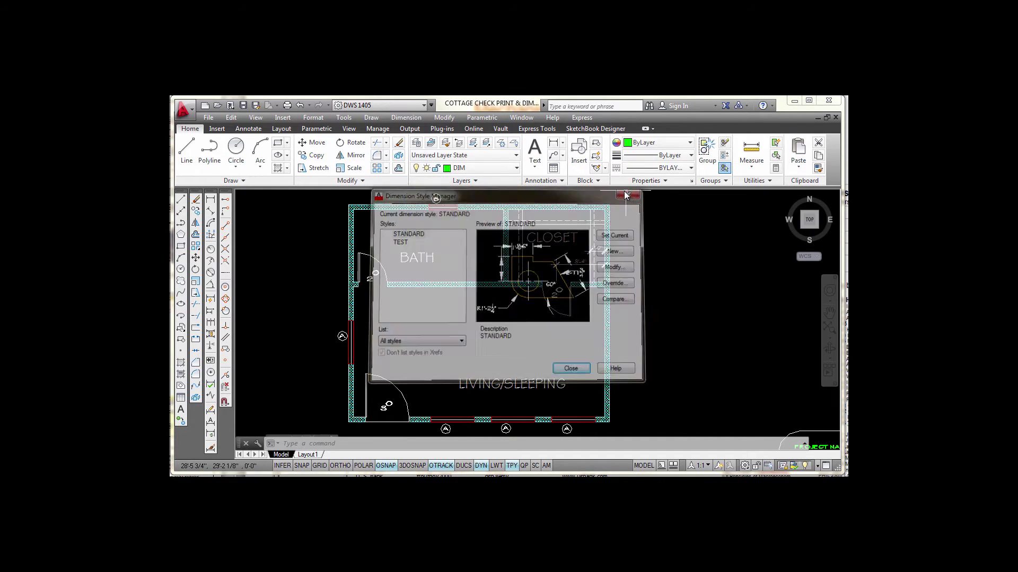
- Create a new dimension style named ARCH48, starting with STANDARD and used for all dimensions
left_click(249, 130)
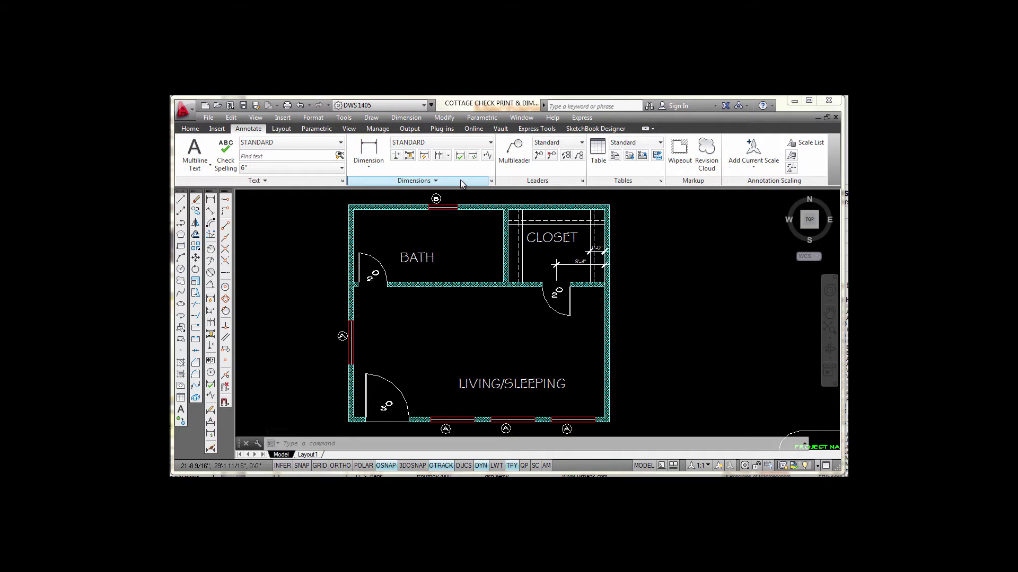
left_click(492, 182)
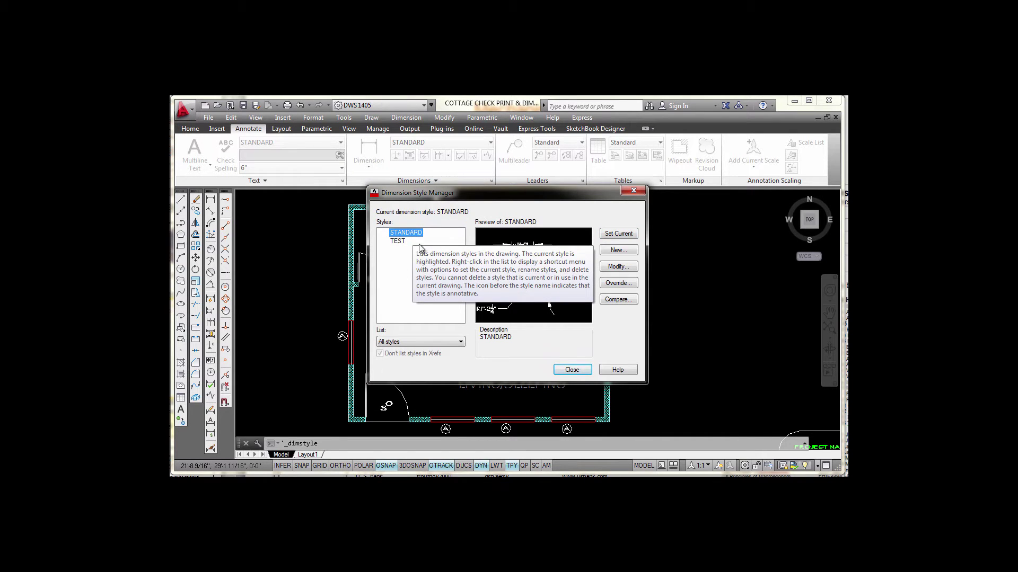
left_click(619, 251)
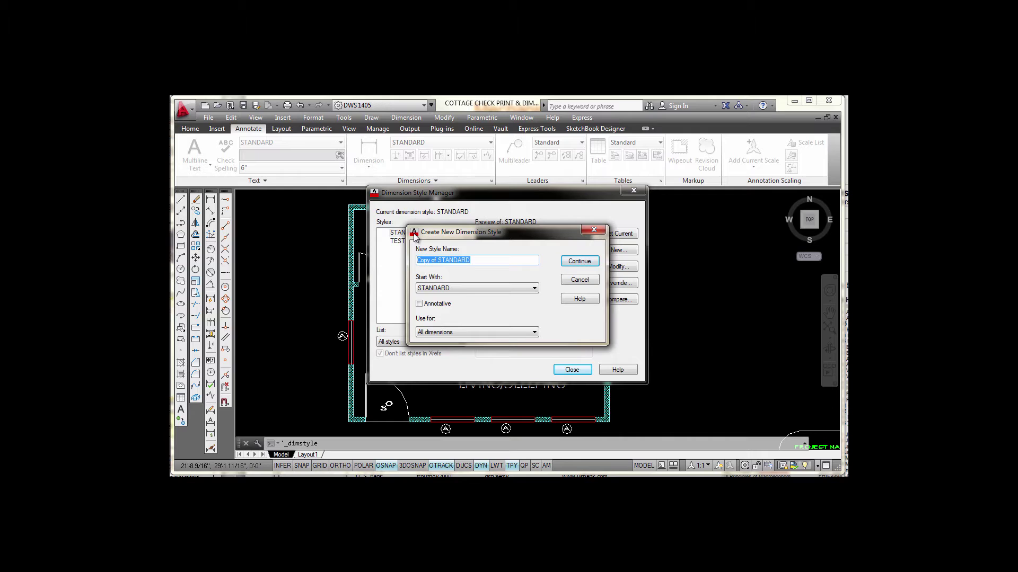
type("ARCH48")
left_click(581, 262)
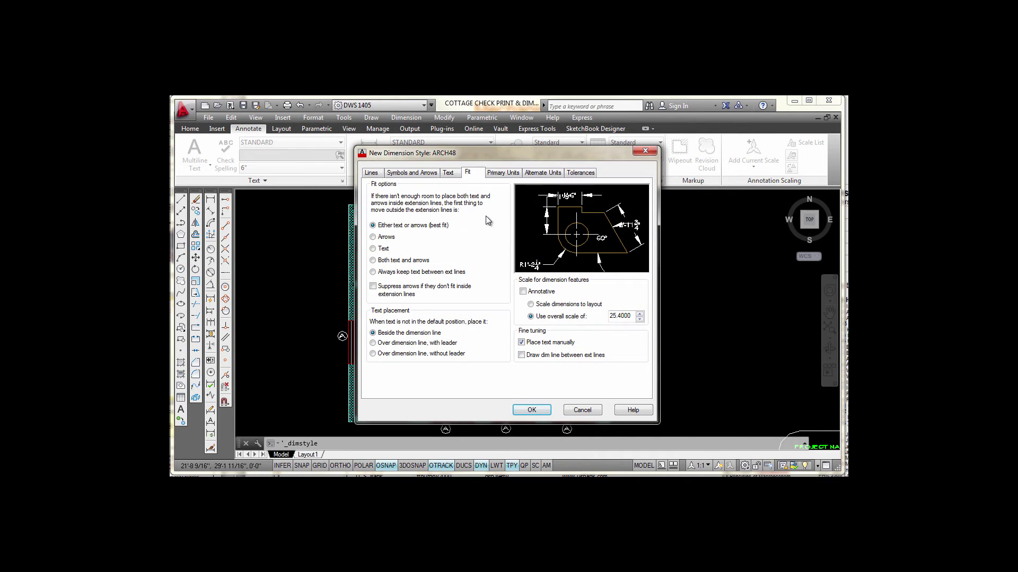
left_click(381, 174)
left_click(401, 175)
left_click(447, 175)
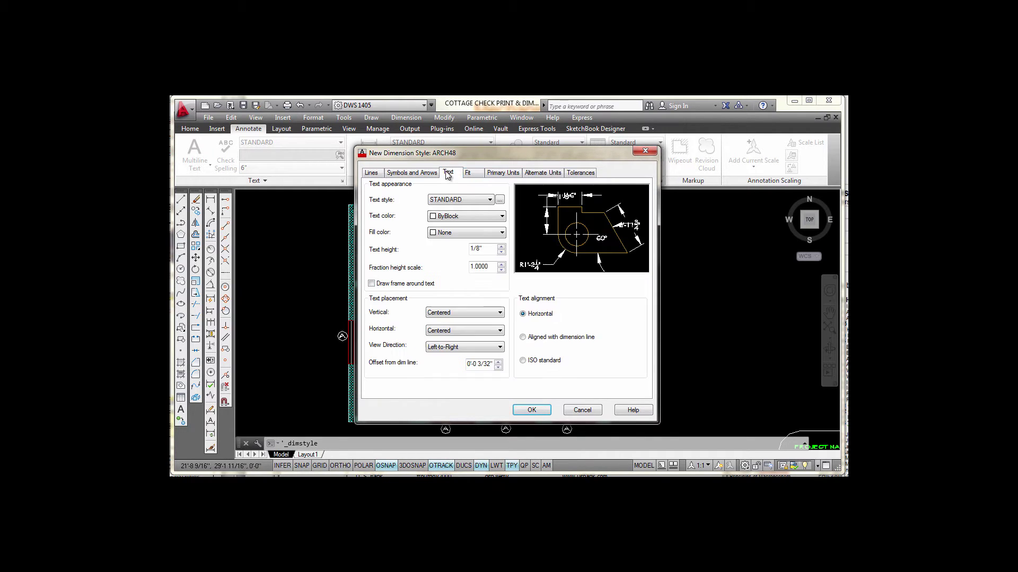
left_click(468, 173)
- Set ARCH48's linear primary units to Architectural with 0'-0 1/2" precision and the Not Stacked fraction format
left_click(498, 173)
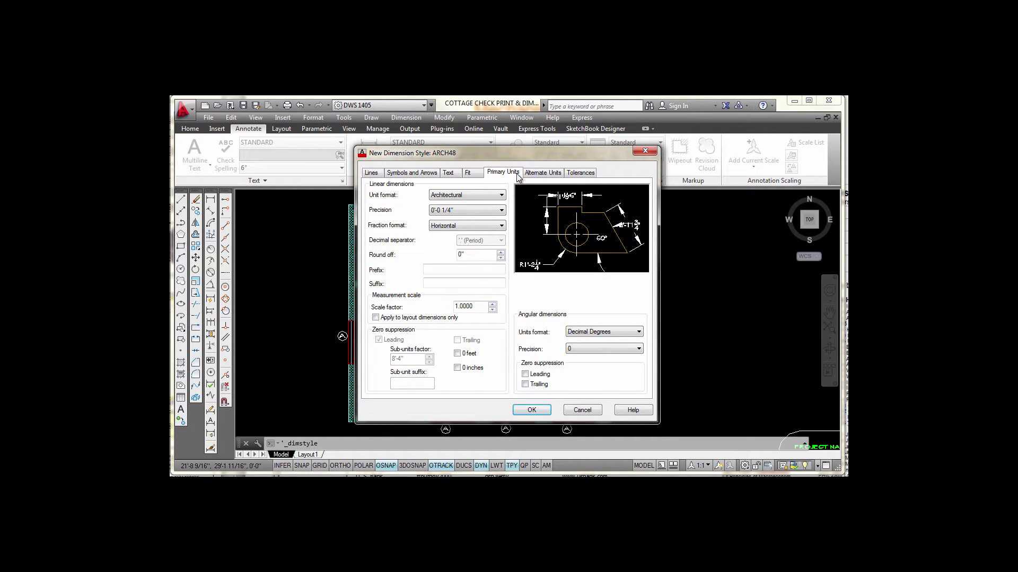
left_click(488, 197)
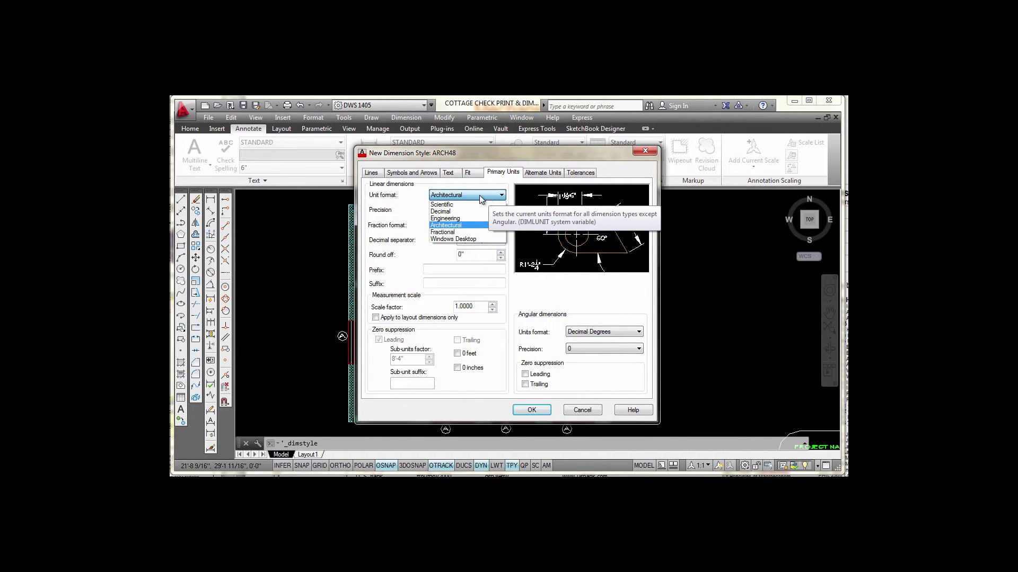
left_click(453, 225)
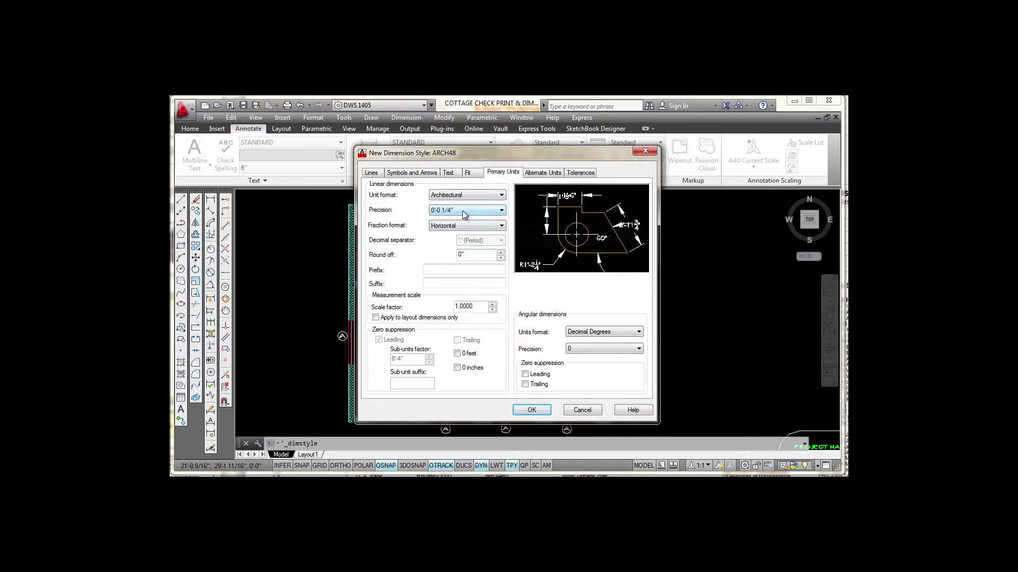
left_click(463, 212)
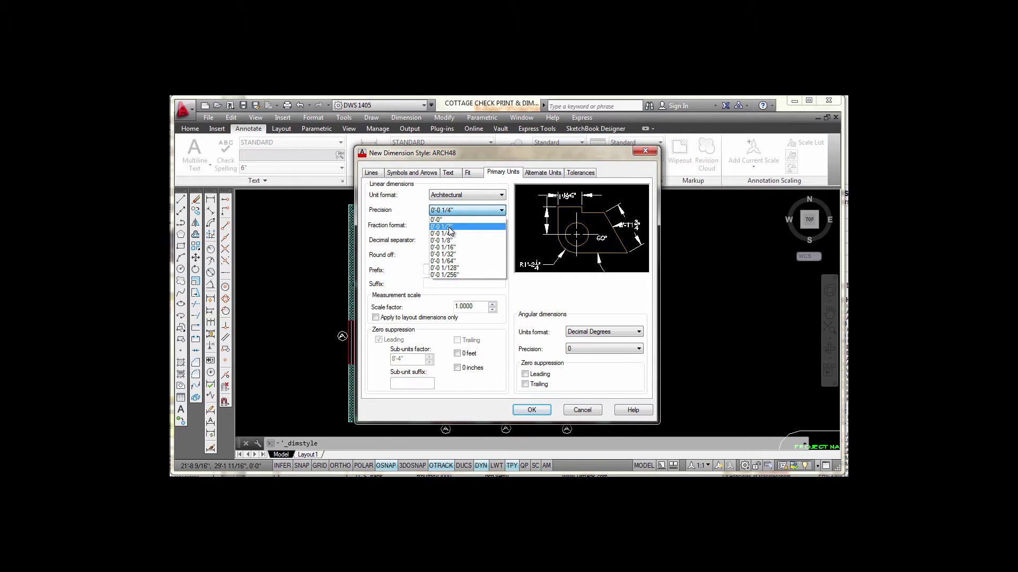
left_click(449, 227)
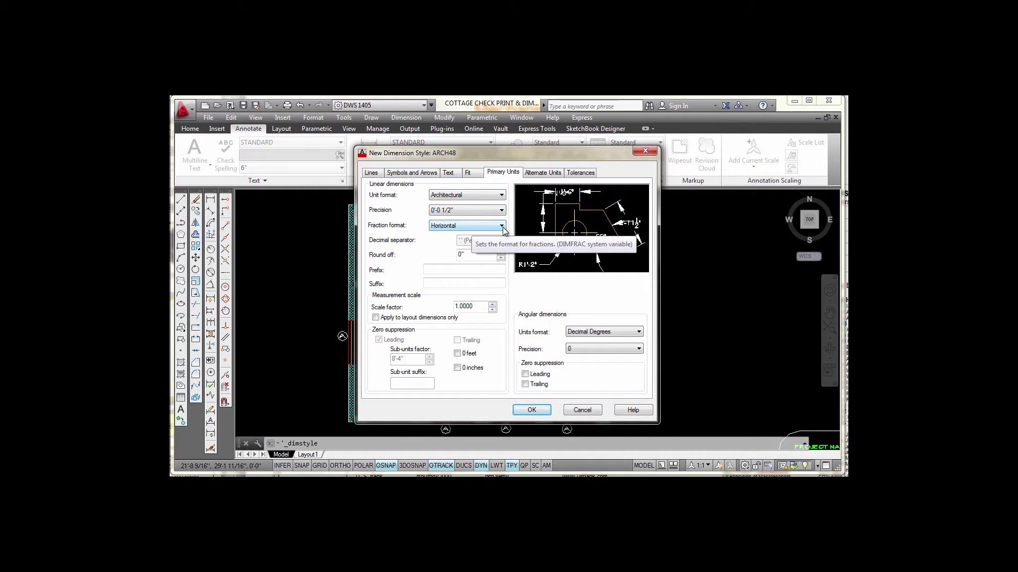
left_click(501, 226)
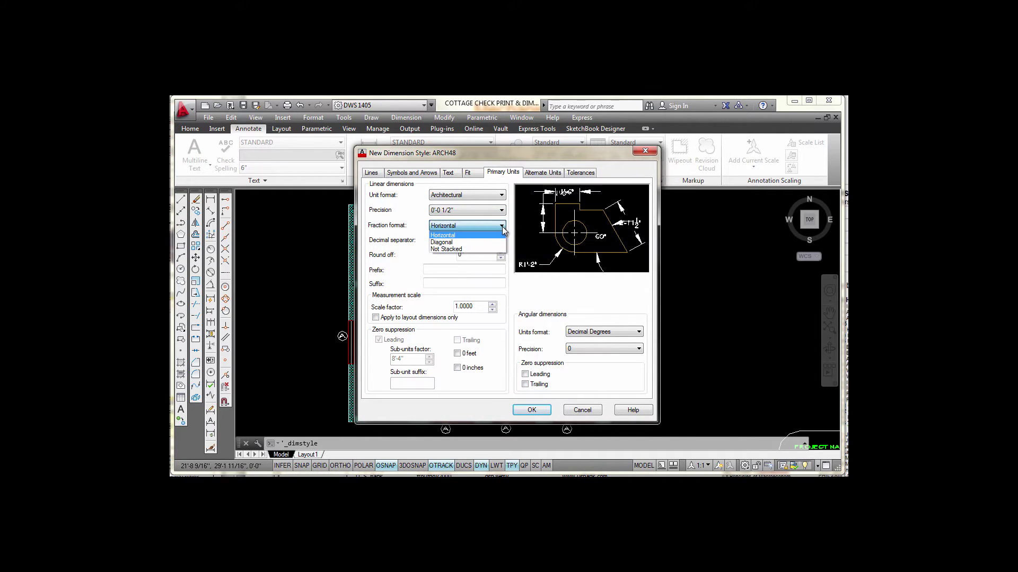
left_click(458, 250)
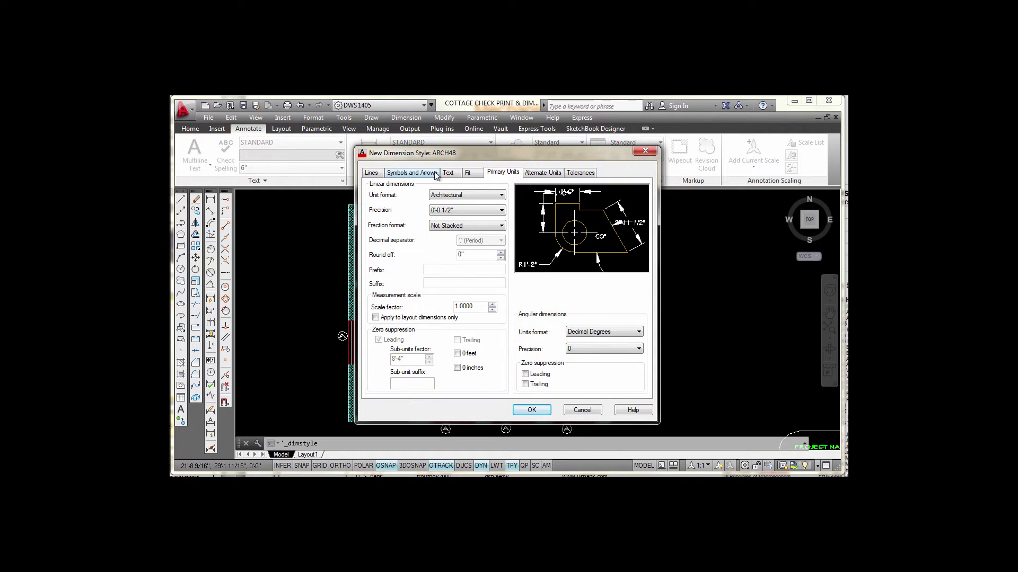
- Use architectural ticks for the first and second arrowheads of ARCH48 and set the arrow size to 3/16"
left_click(400, 175)
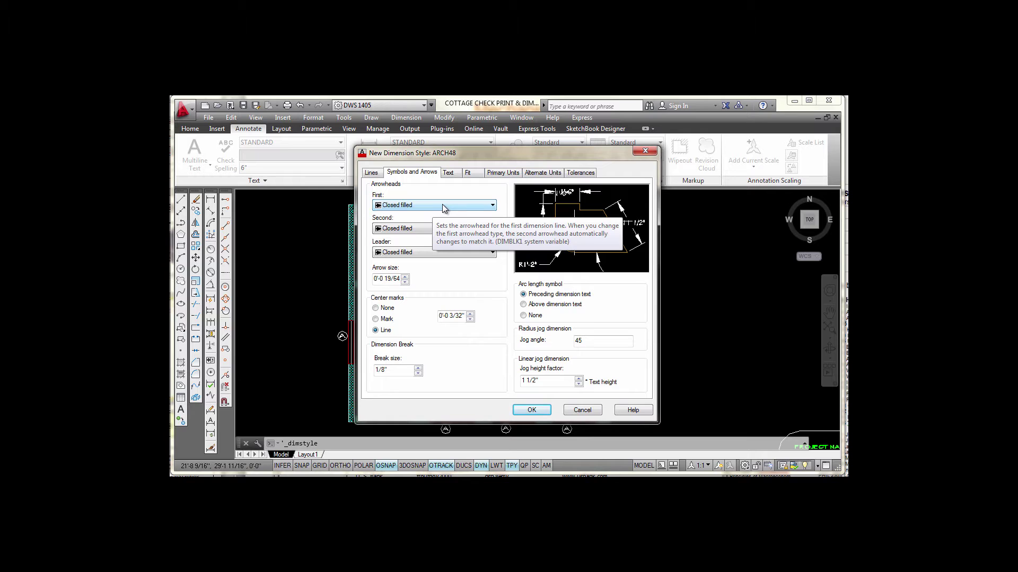
left_click(493, 206)
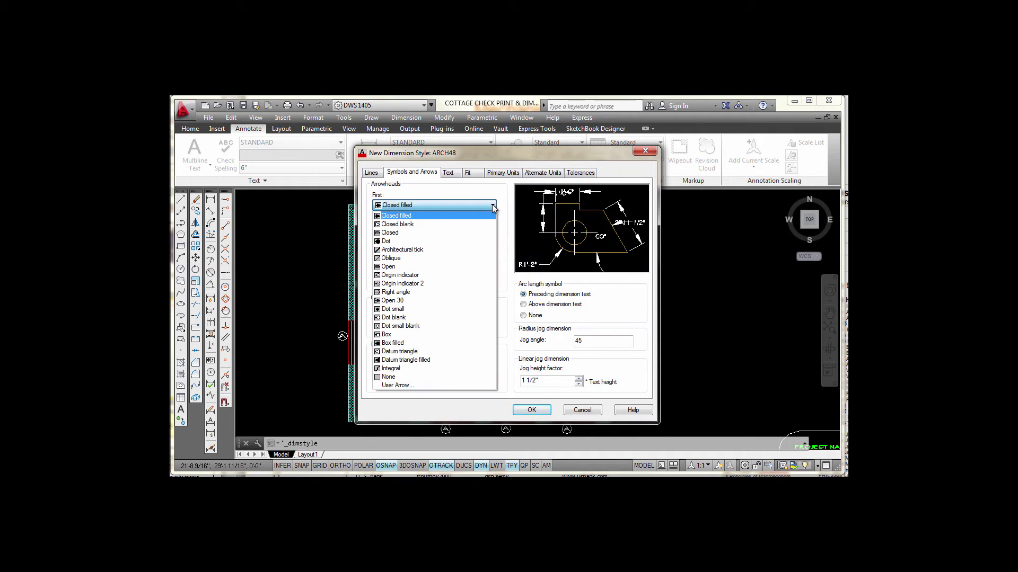
left_click(409, 251)
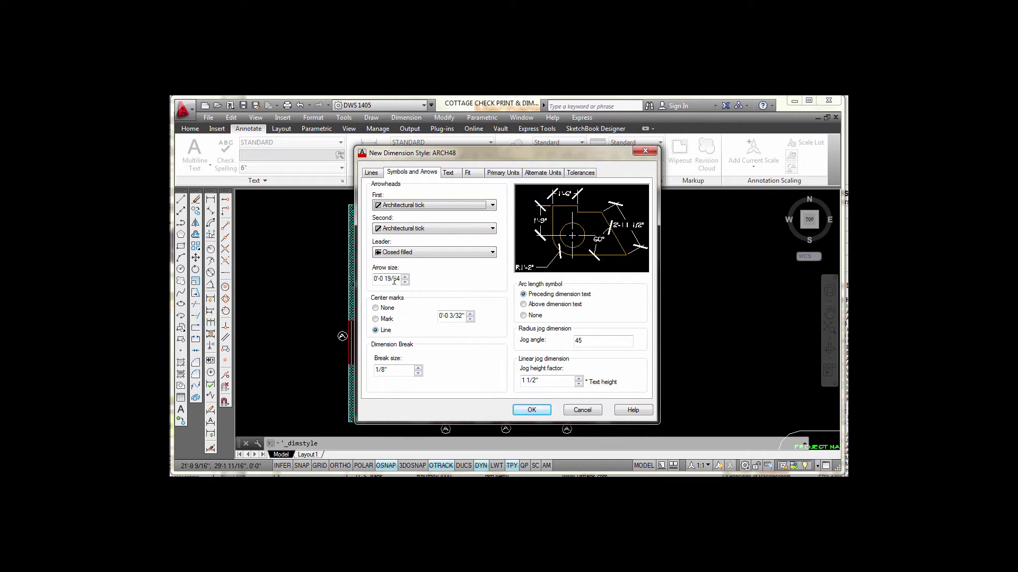
left_click_drag(401, 279, 356, 279)
type("3/")
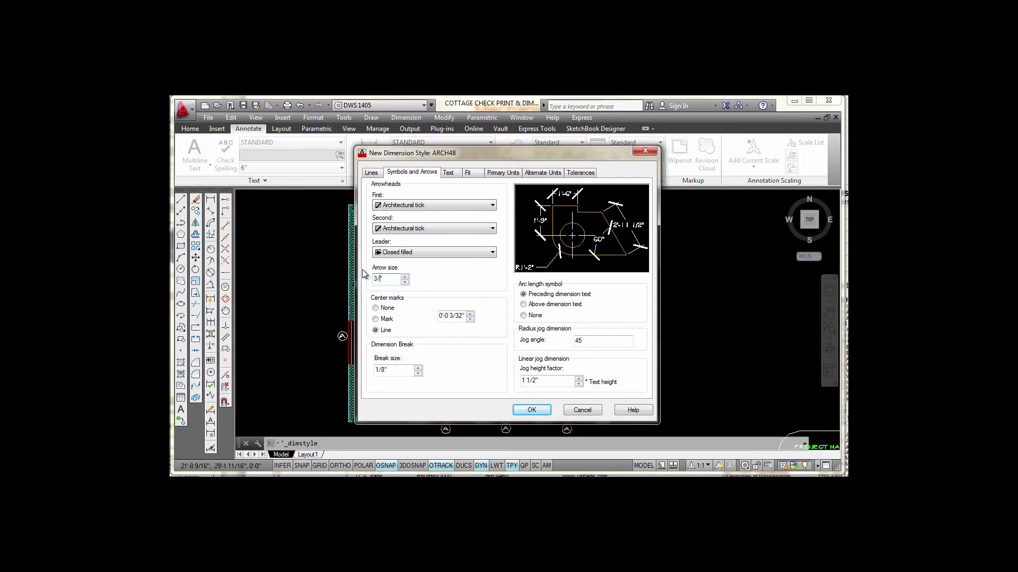
type("16\"")
- Extend ARCH48's dimension lines 3/16" beyond the ticks and change how far extension lines run beyond the dimension lines
left_click(376, 173)
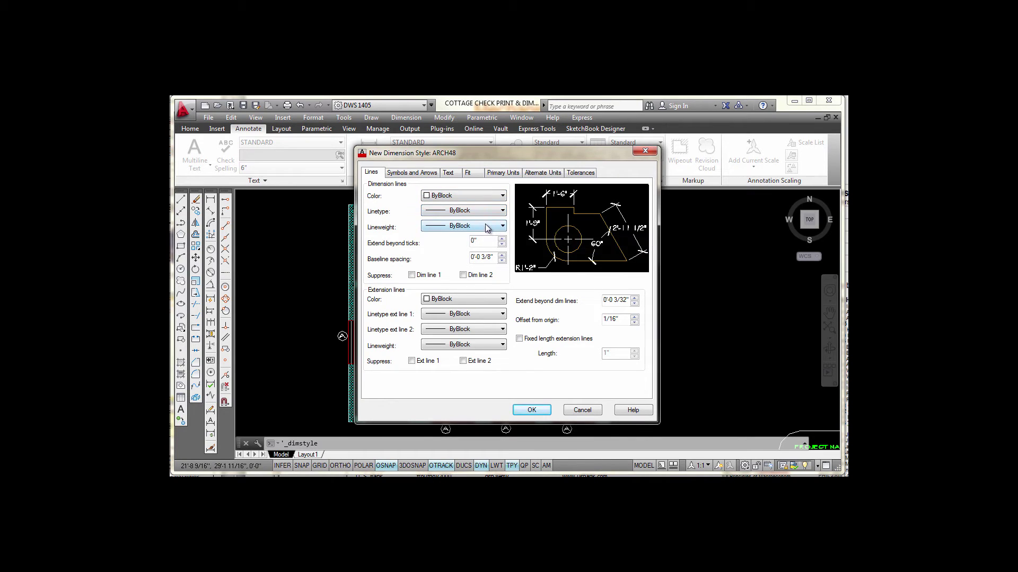
left_click(482, 240)
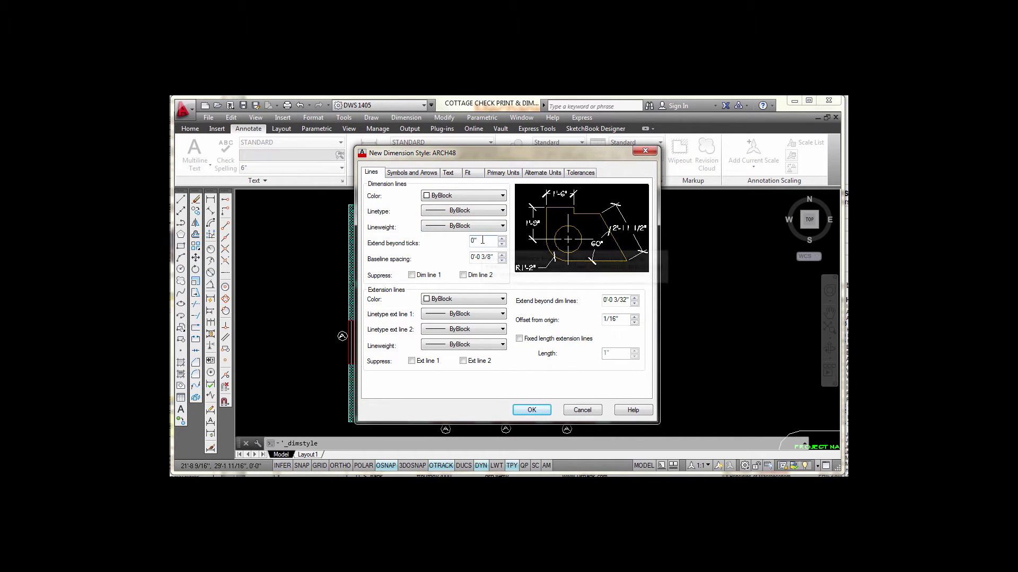
left_click_drag(482, 240, 430, 239)
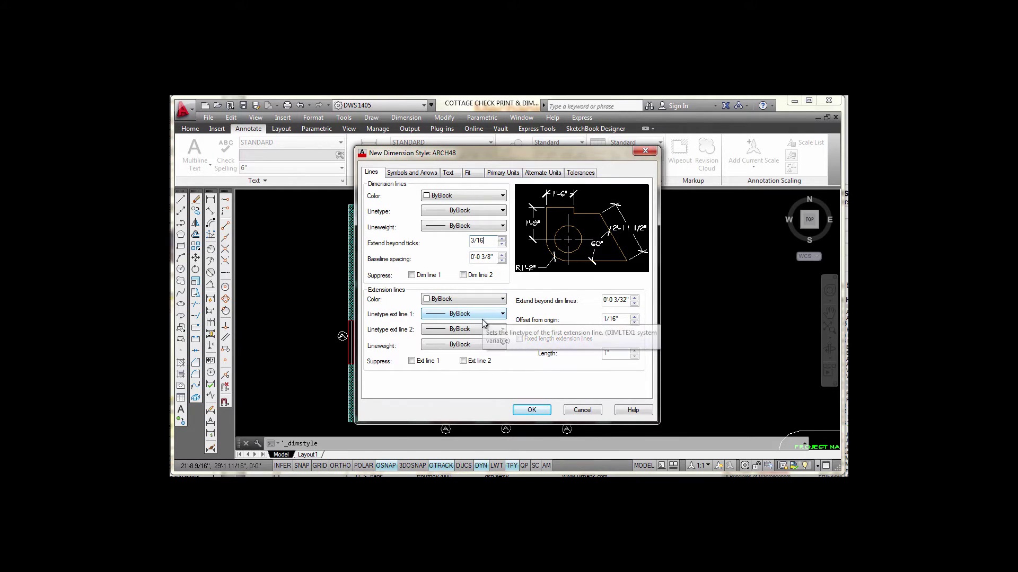
left_click(634, 304)
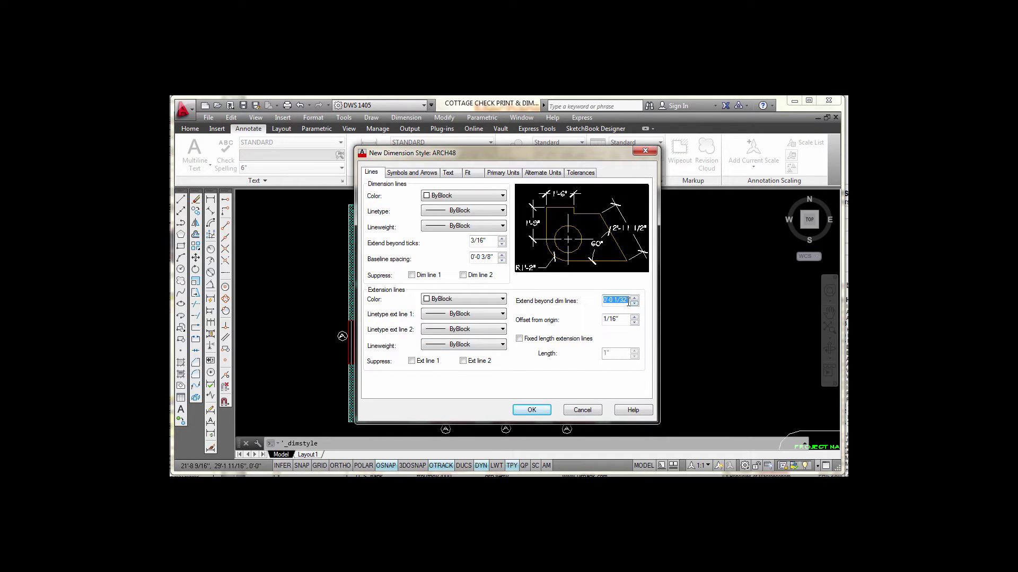
type("3/")
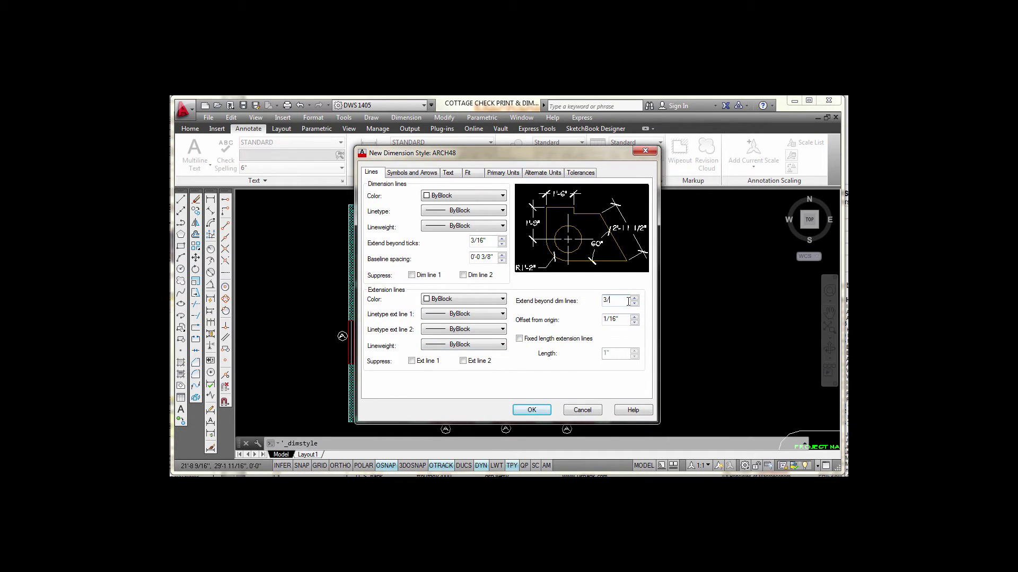
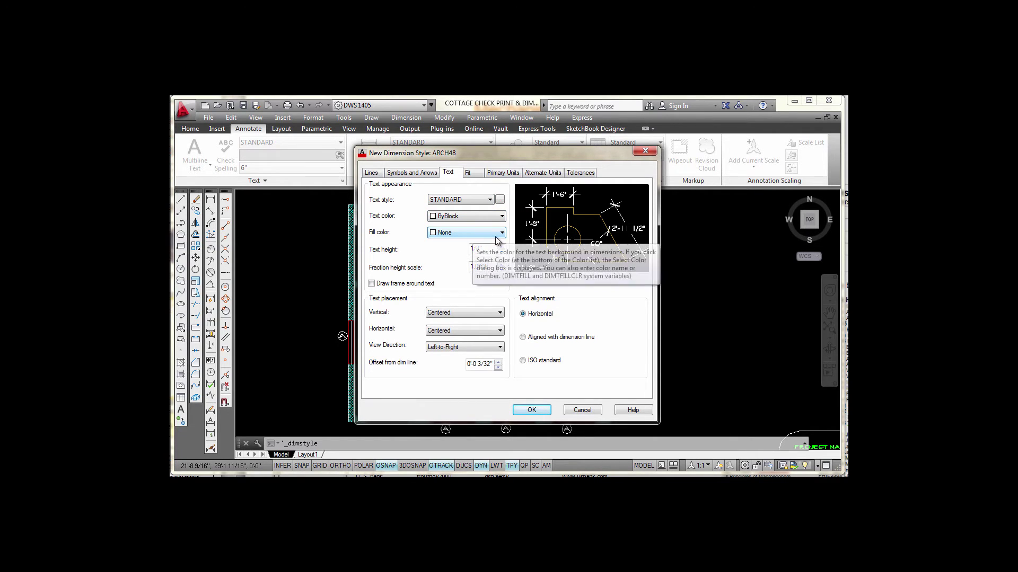
- Format ARCH48's text with 1/8" height, 1/16" offset from the dimension line, alignment with the dimension line and vertical placement Above
left_click(491, 250)
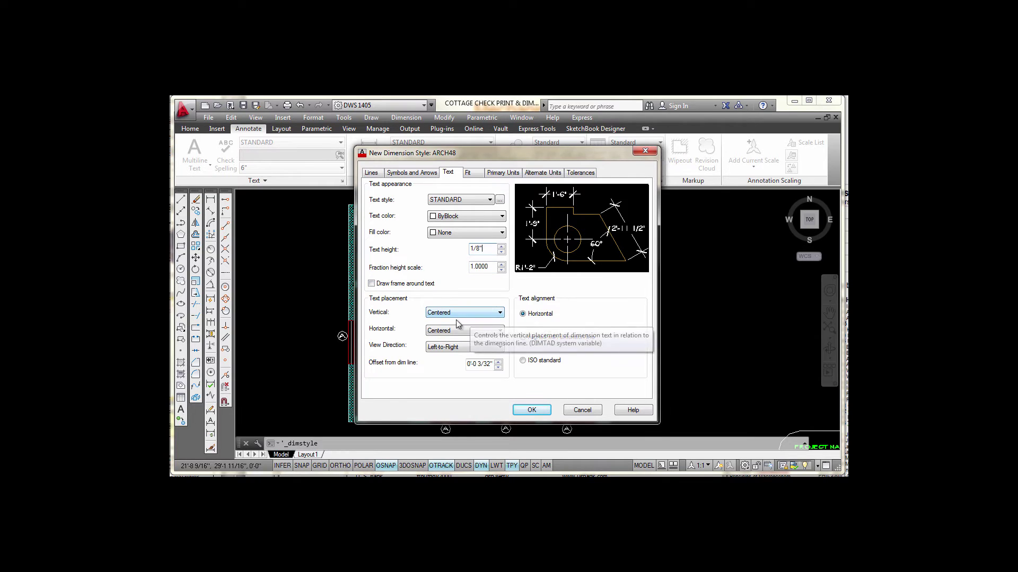
left_click(497, 367)
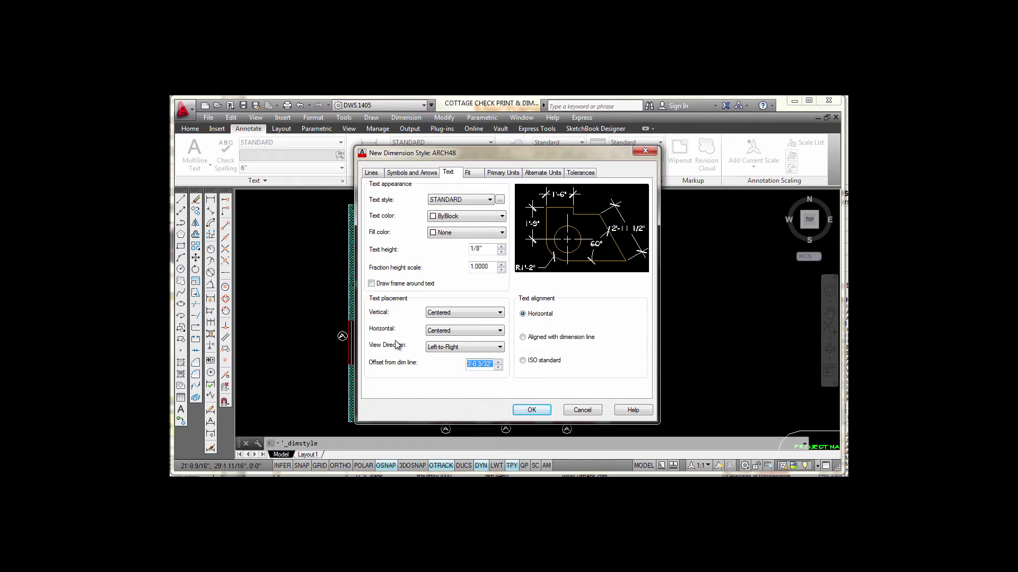
type("1/16")
left_click(522, 338)
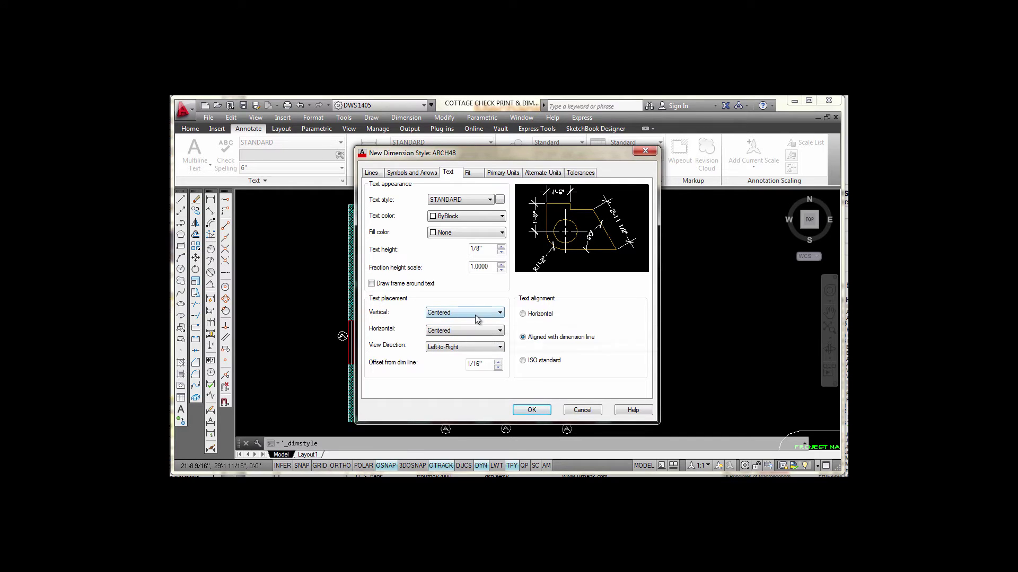
left_click(500, 312)
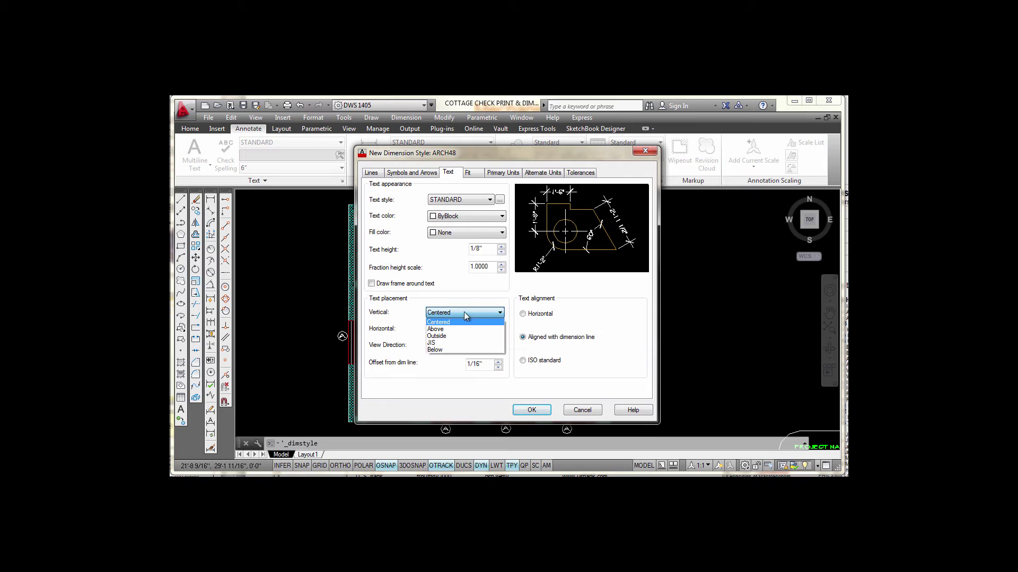
left_click(446, 329)
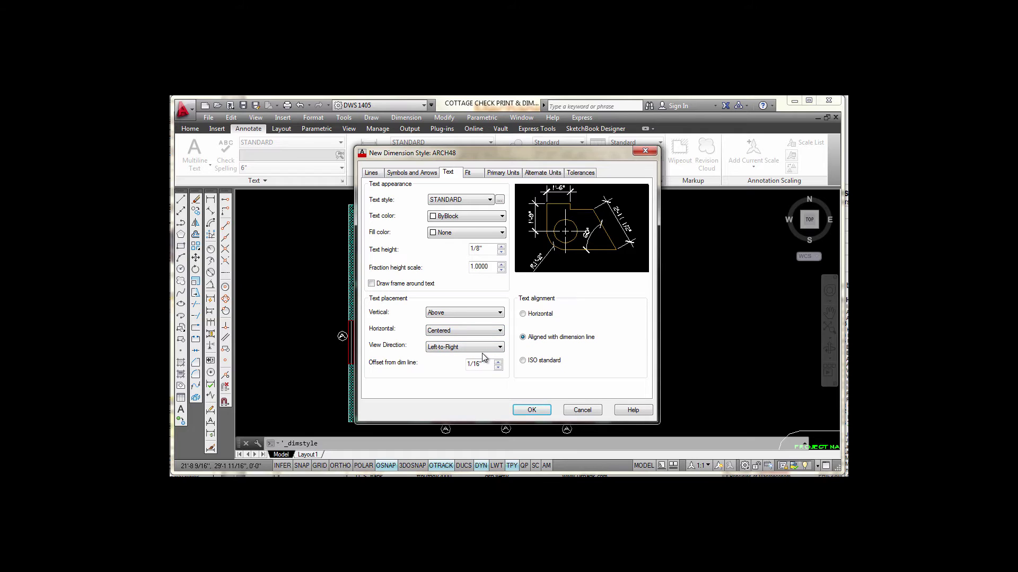
left_click(499, 349)
- Set ARCH48's overall scale for dimension features to 24
left_click(477, 173)
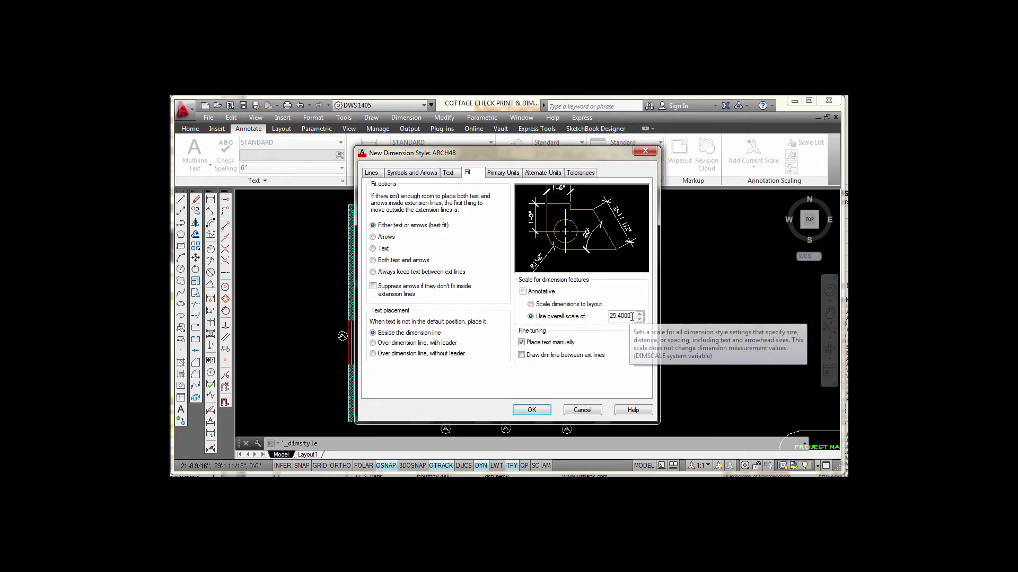
left_click_drag(634, 316, 609, 317)
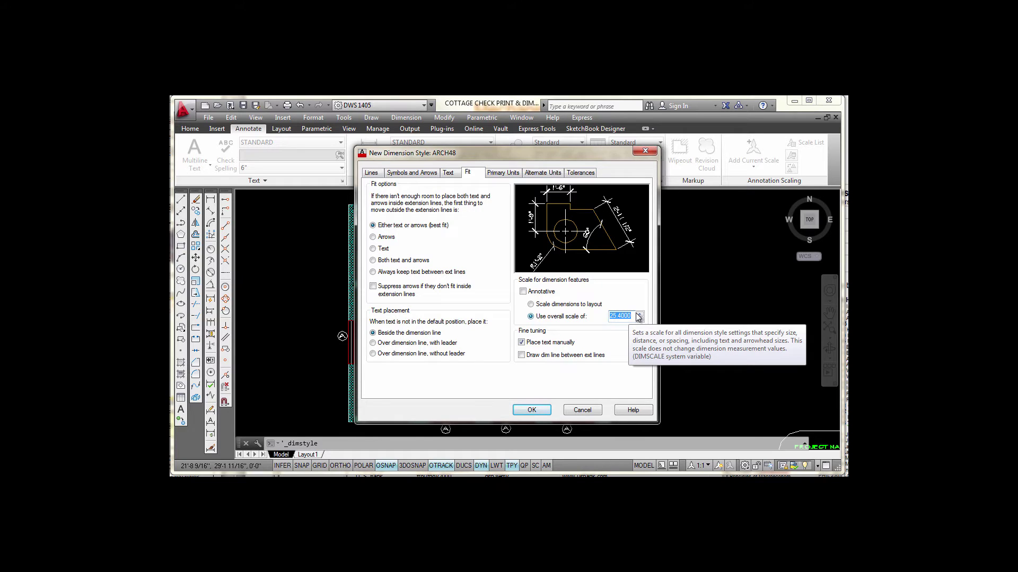
type("24")
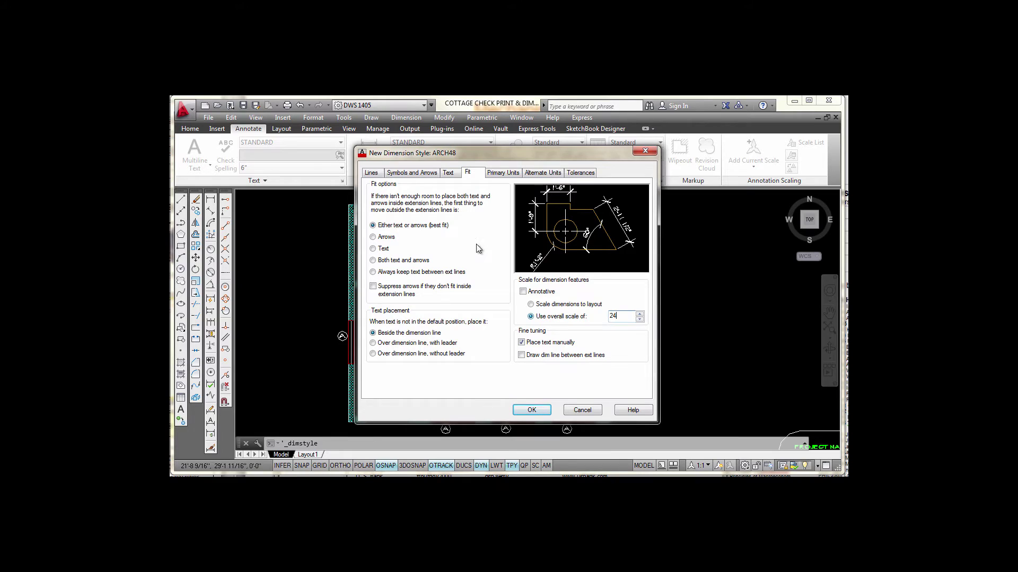
- Review ARCH48's text, fit, alternate units and tolerance settings, and save the new dimension style
left_click(448, 173)
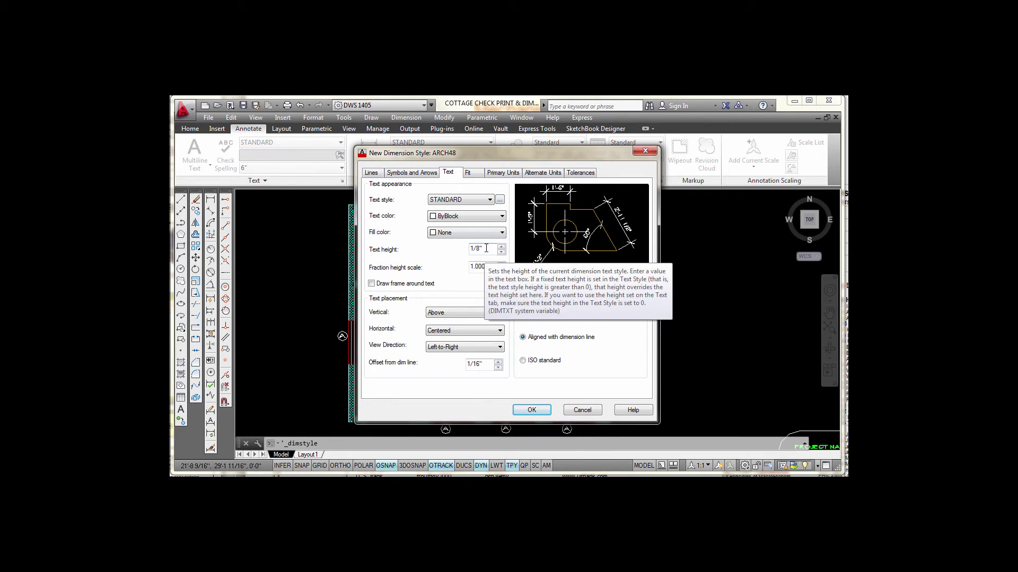
left_click(473, 175)
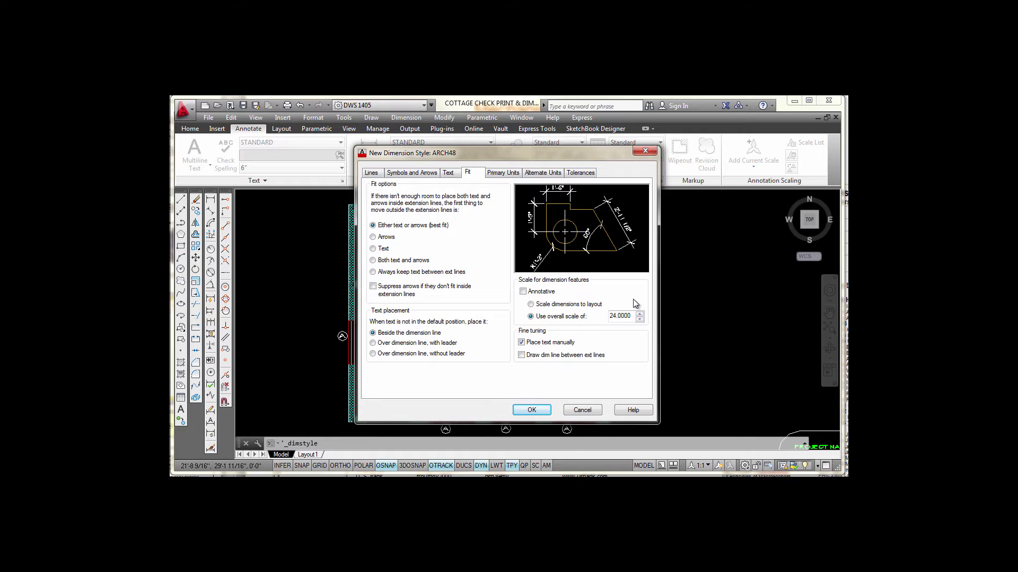
left_click_drag(588, 154, 669, 144)
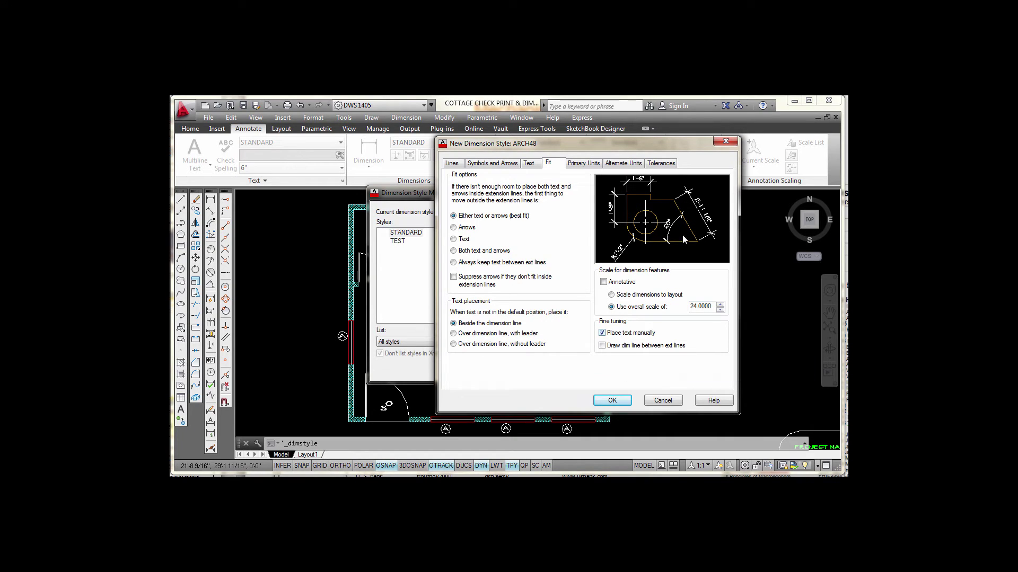
left_click(630, 167)
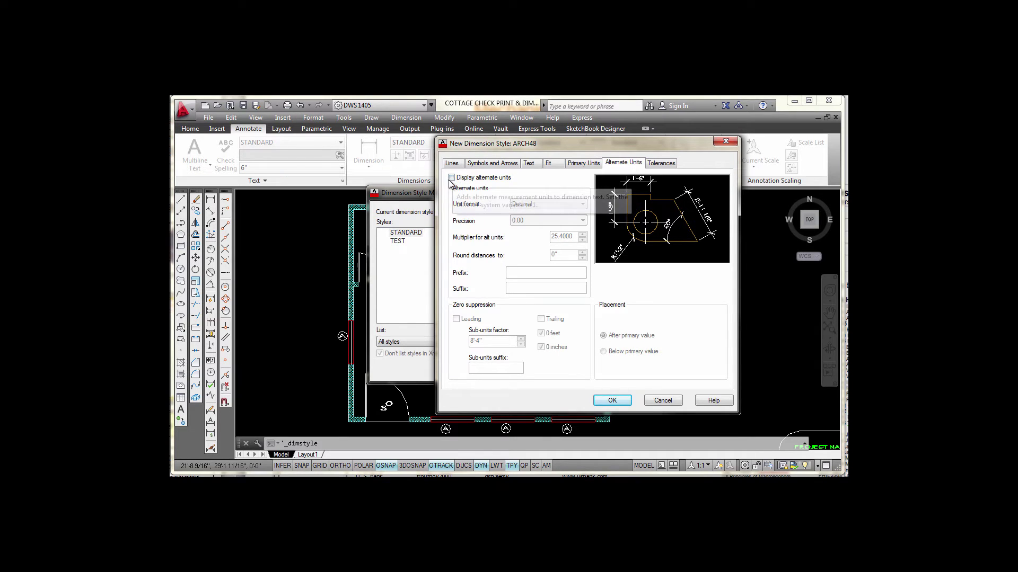
left_click(660, 165)
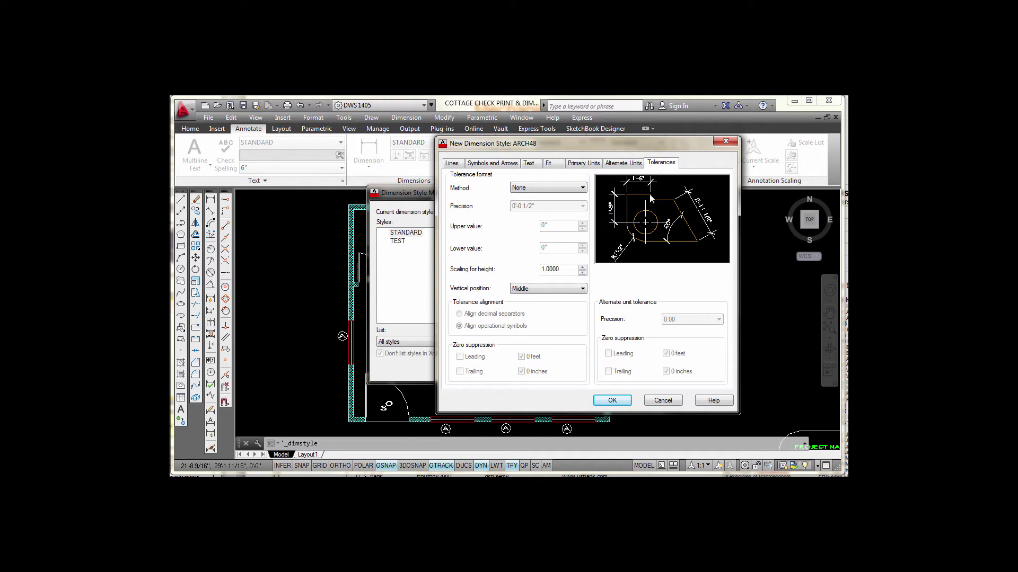
left_click(612, 401)
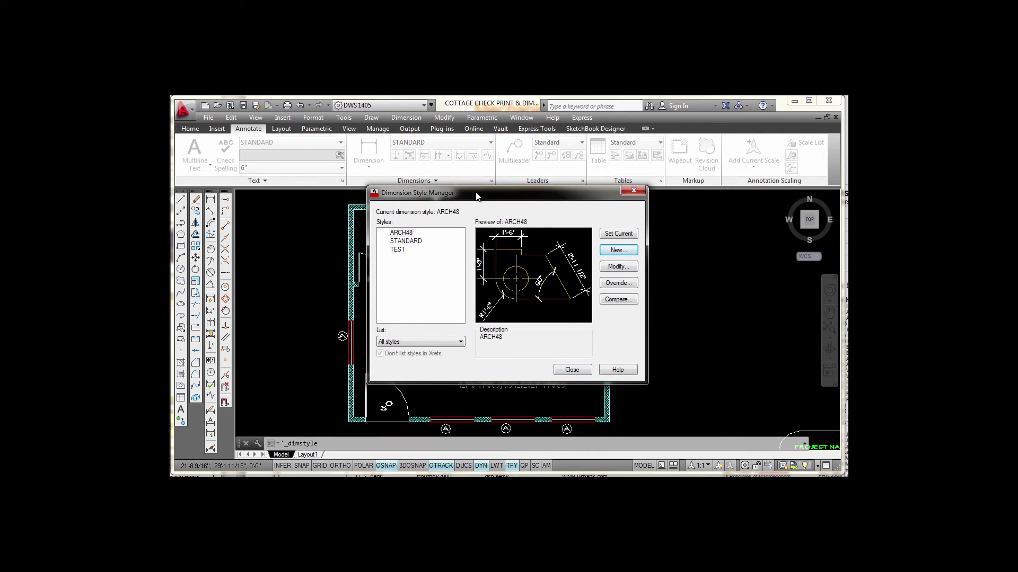
- Make ARCH48 the current dimension style and close the Dimension Style Manager
mouse_move(398, 237)
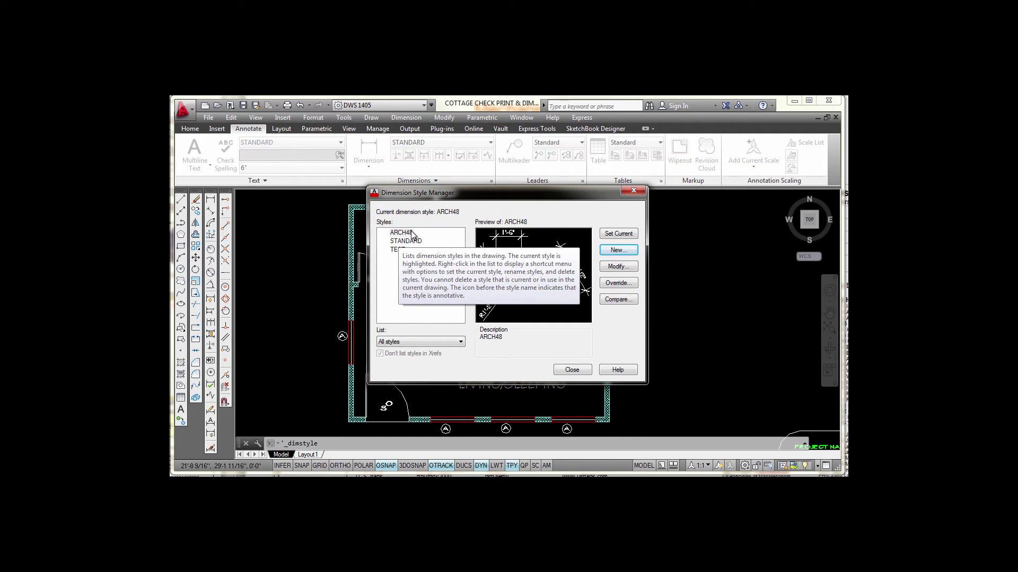
left_click(407, 234)
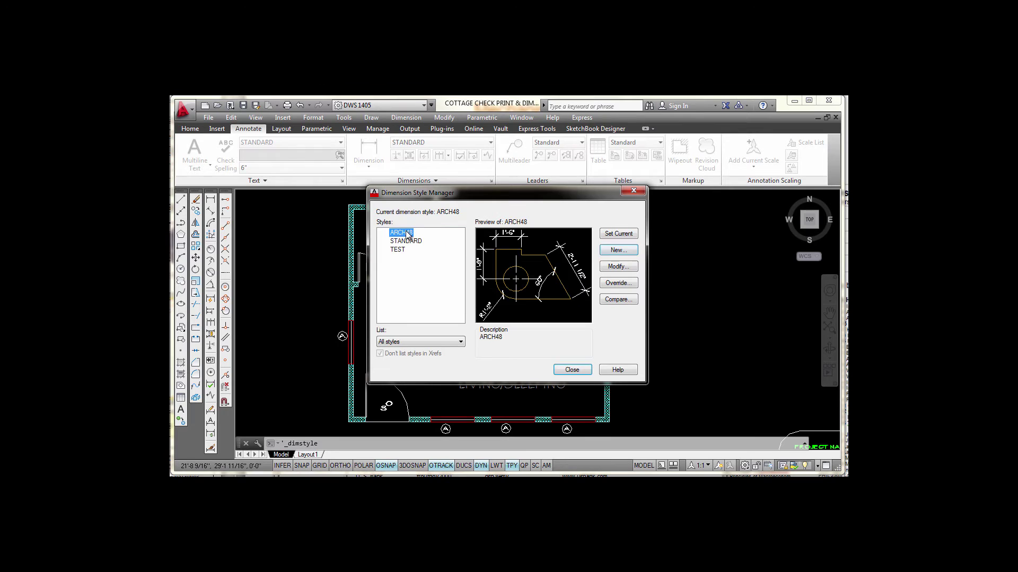
left_click(611, 236)
left_click(564, 369)
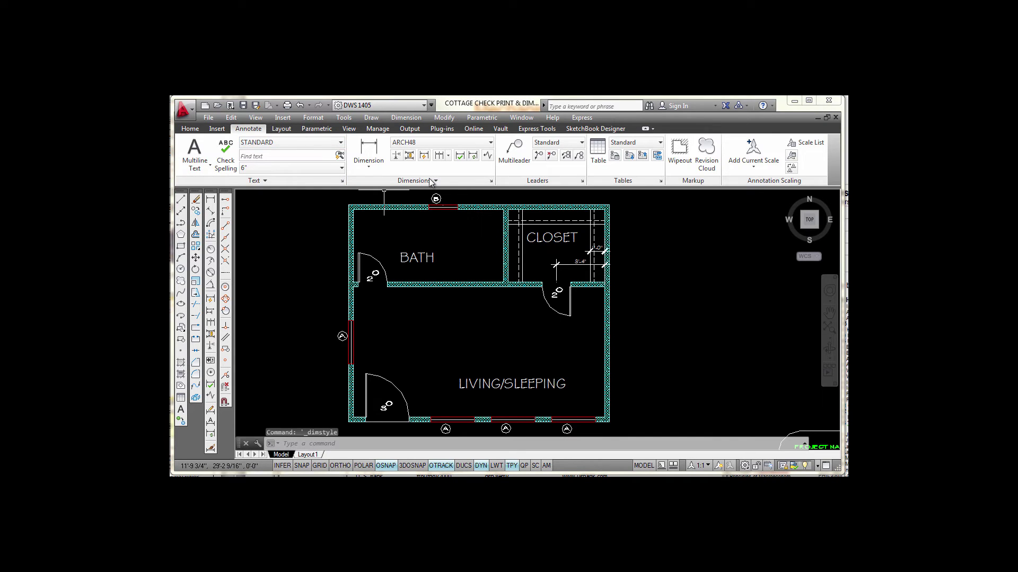
- Place a linear dimension below the plan from the lower-left exterior corner to the midpoint between the entry door opening's two ends
left_click(190, 130)
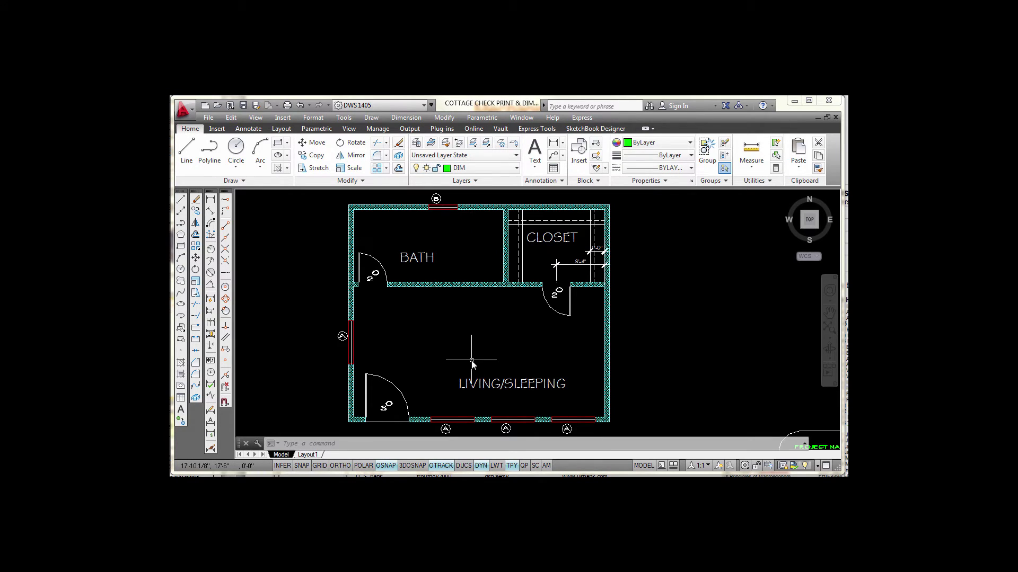
middle_click_drag(470, 361, 518, 294)
scroll(472, 295, "up", 2)
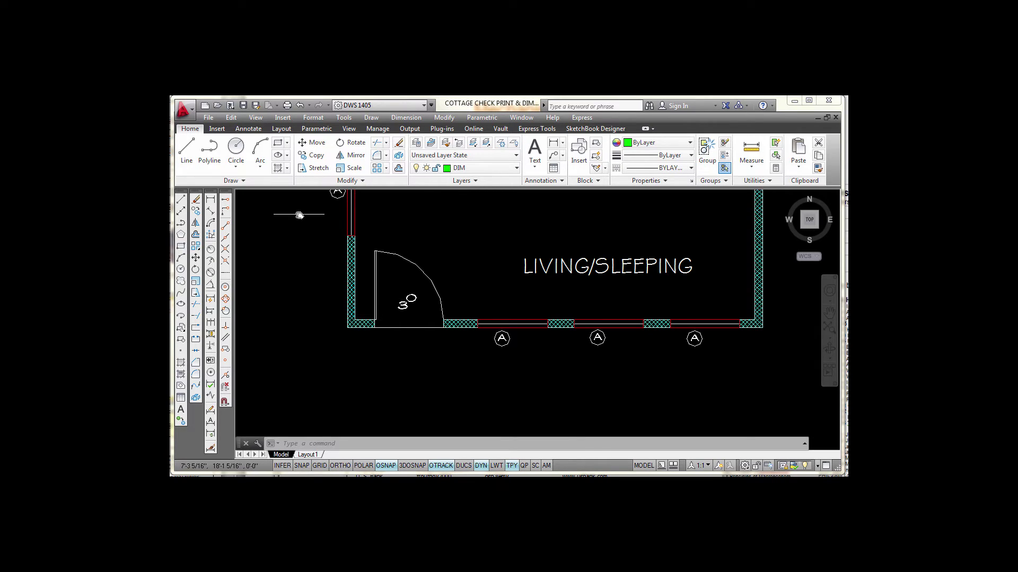
left_click(211, 201)
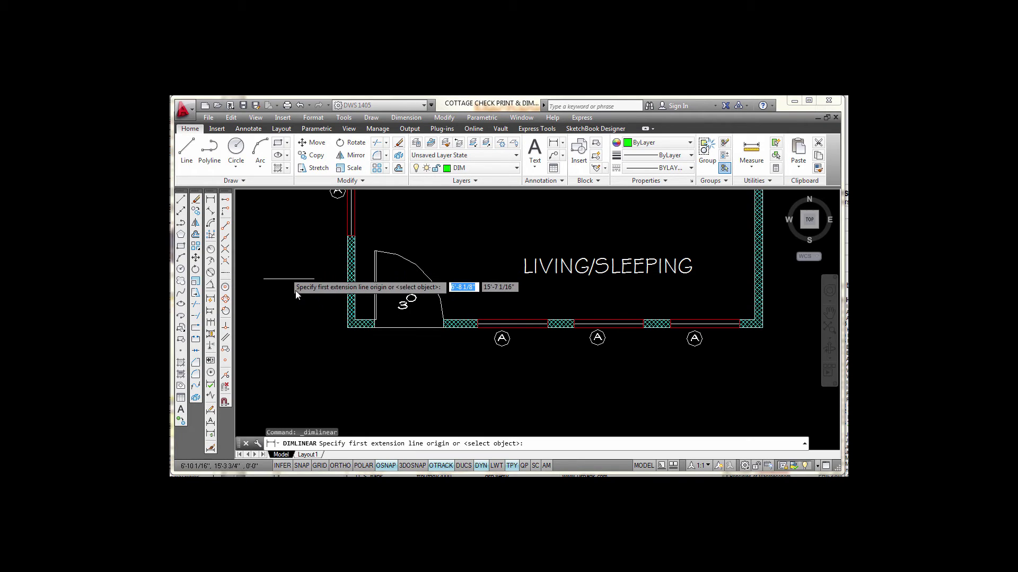
left_click(347, 328)
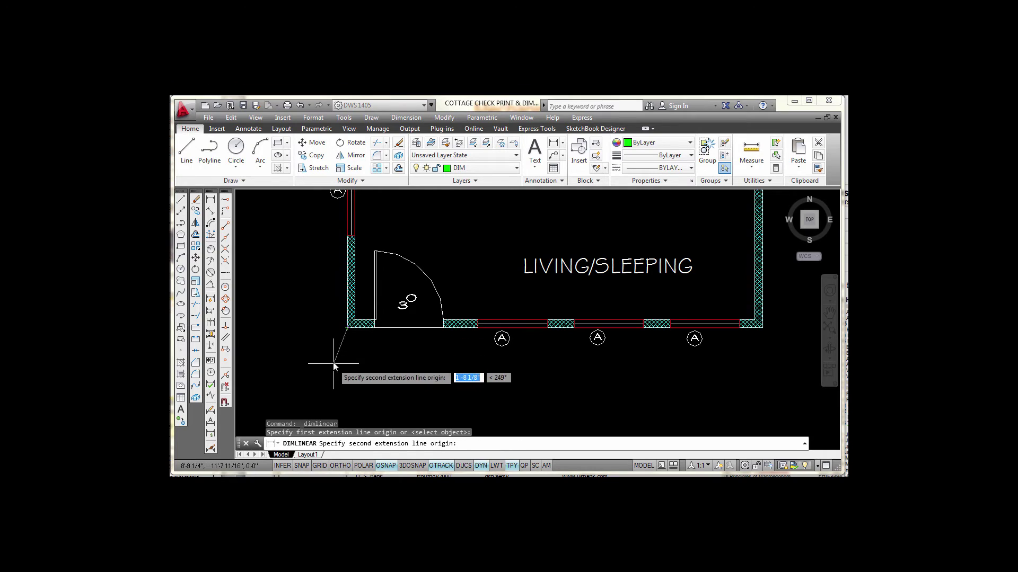
right_click(403, 351, "shift")
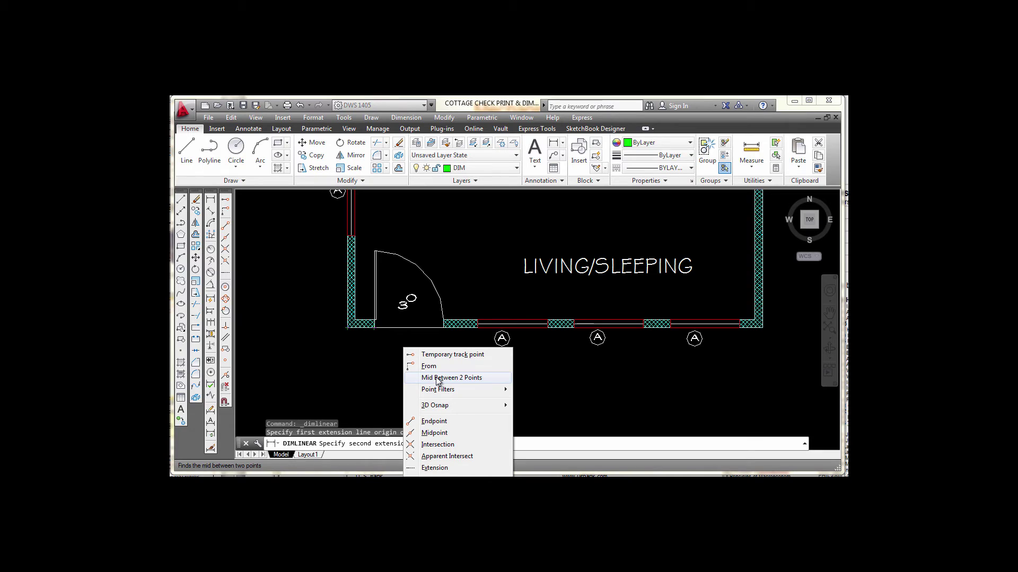
left_click(482, 378)
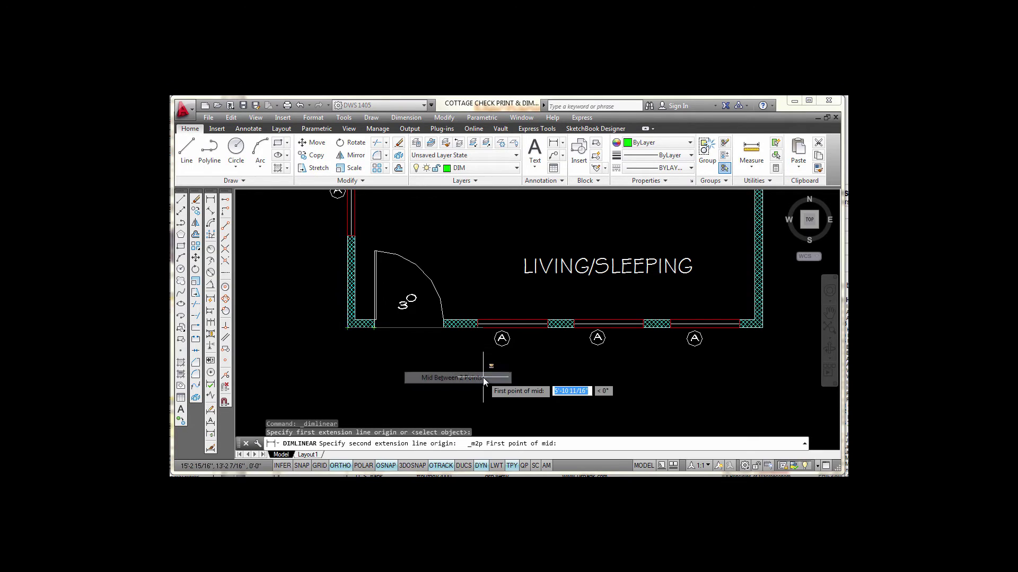
left_click(374, 328)
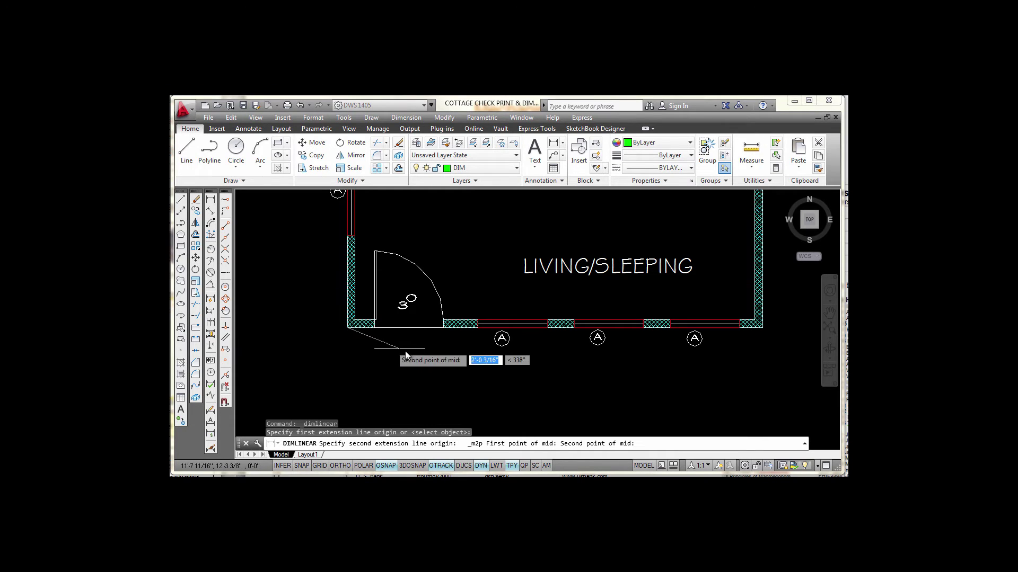
left_click(443, 329)
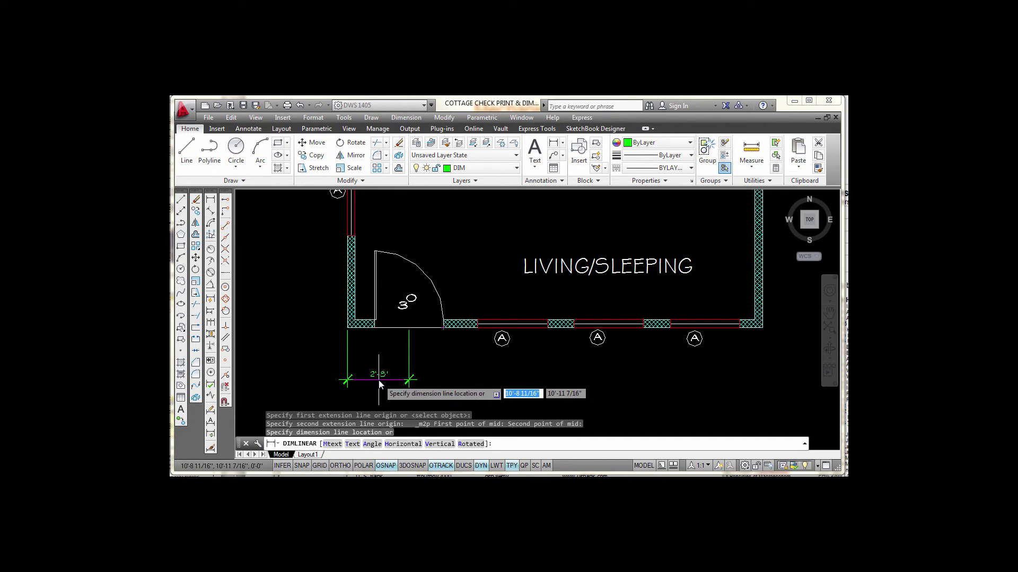
left_click(379, 381)
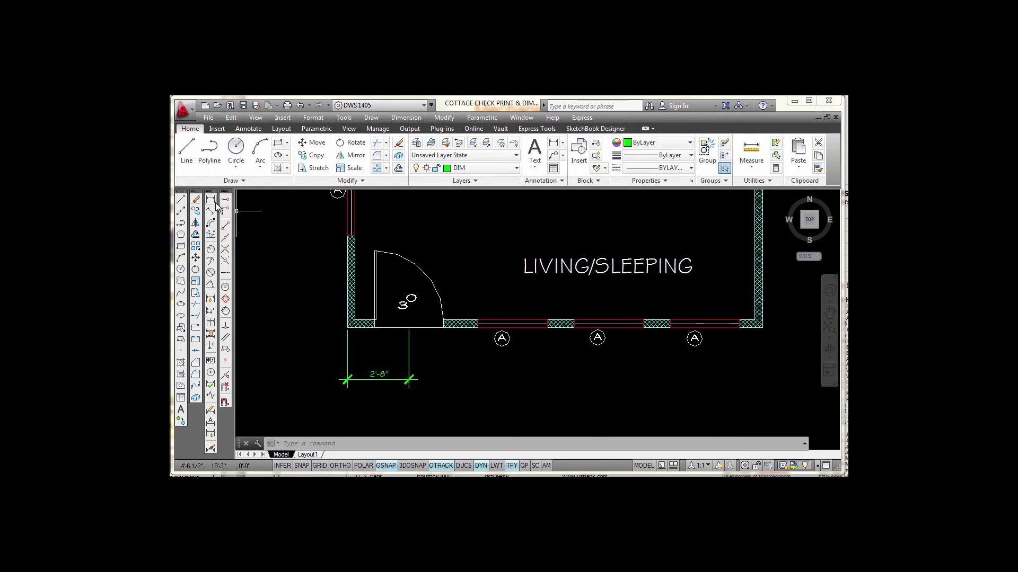
- Continue the dimension string along the lower wall to the midpoints of the three windows and the lower-right exterior corner
left_click(211, 324)
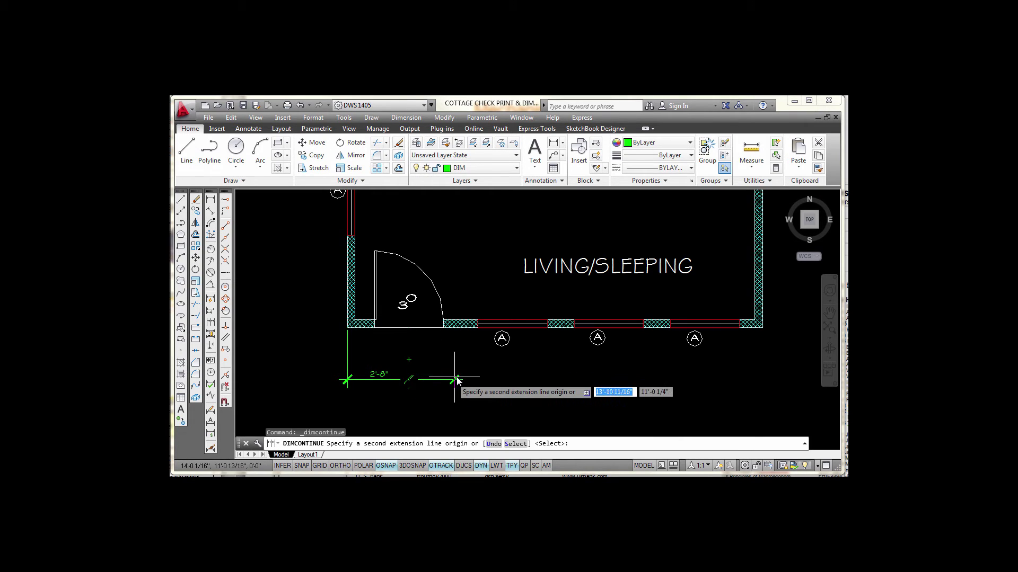
left_click(514, 332)
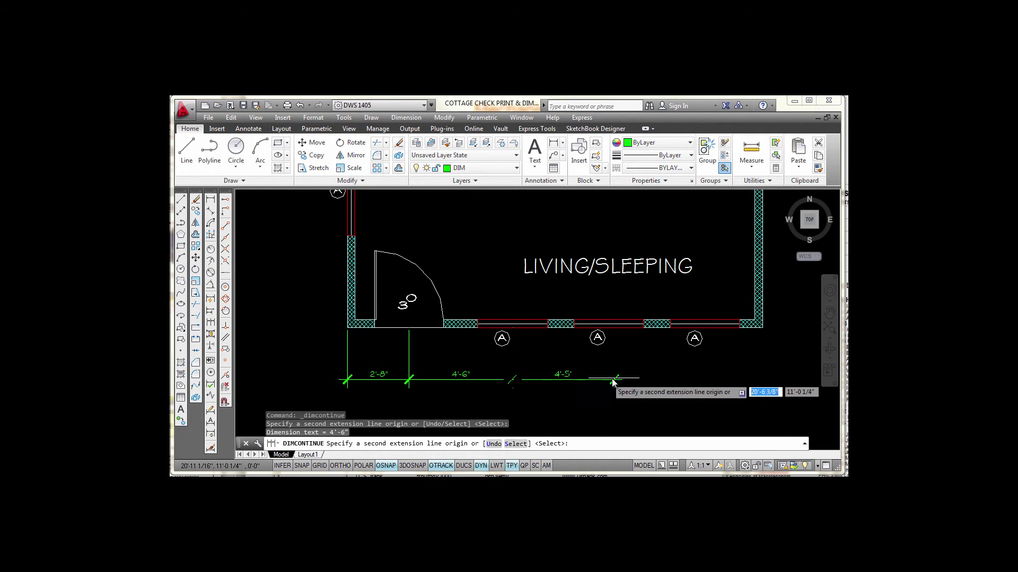
left_click(608, 331)
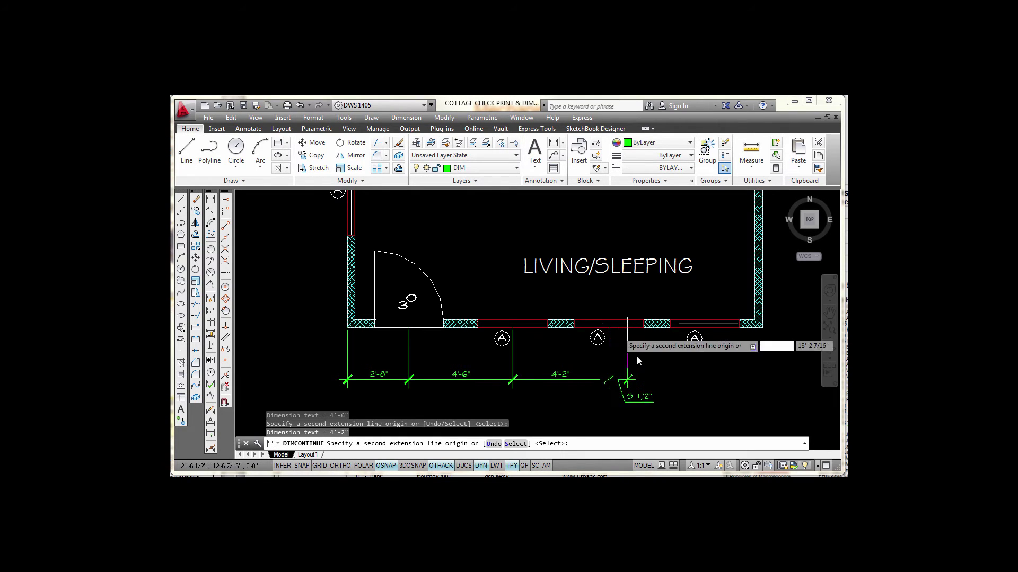
left_click(706, 330)
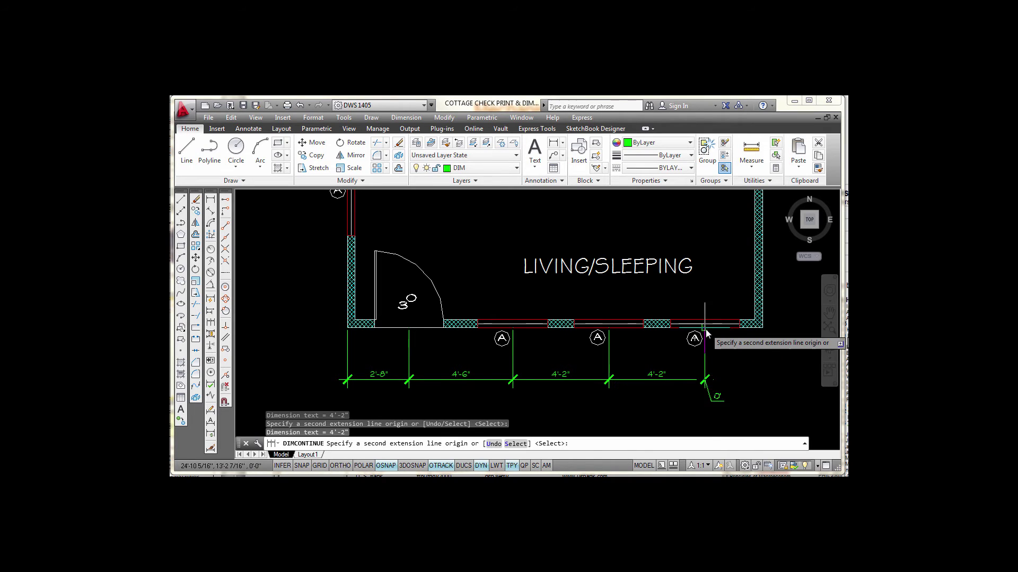
left_click(763, 330)
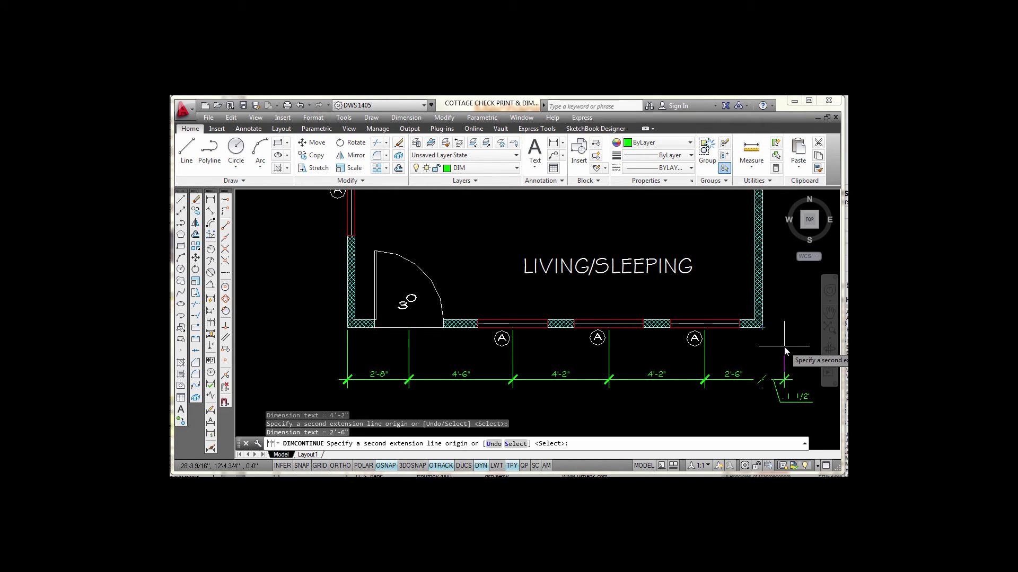
key("Escape")
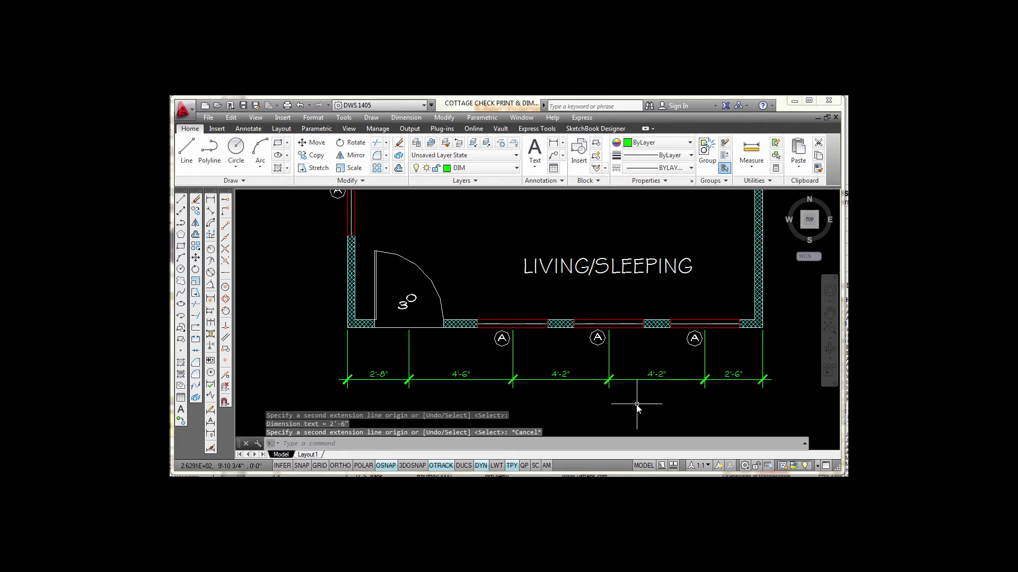
- Add an overall linear dimension below the string, spanning the lower wall from its first to its last tick
middle_click_drag(634, 393, 630, 367)
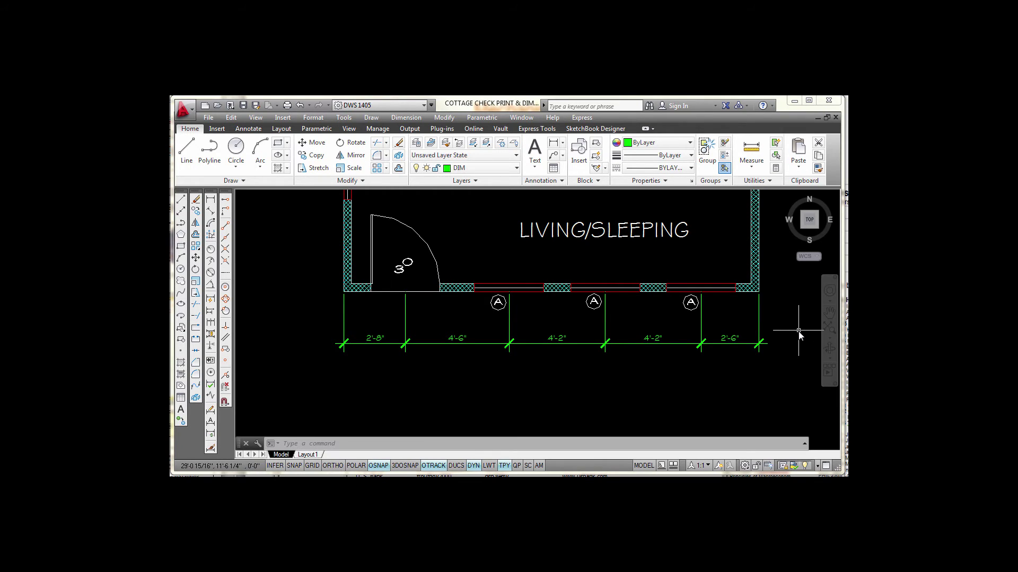
left_click(210, 200)
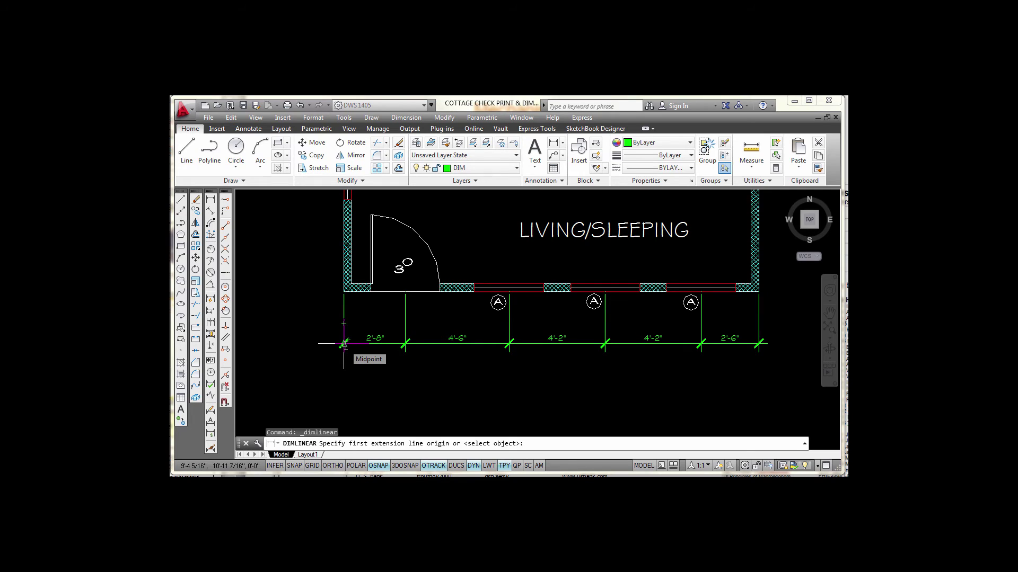
left_click(344, 343)
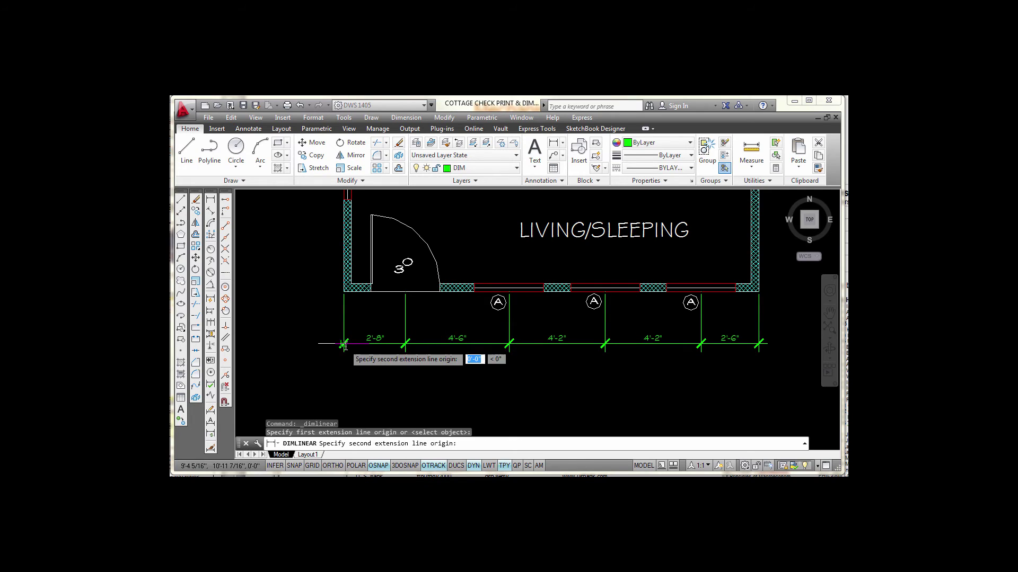
left_click(759, 345)
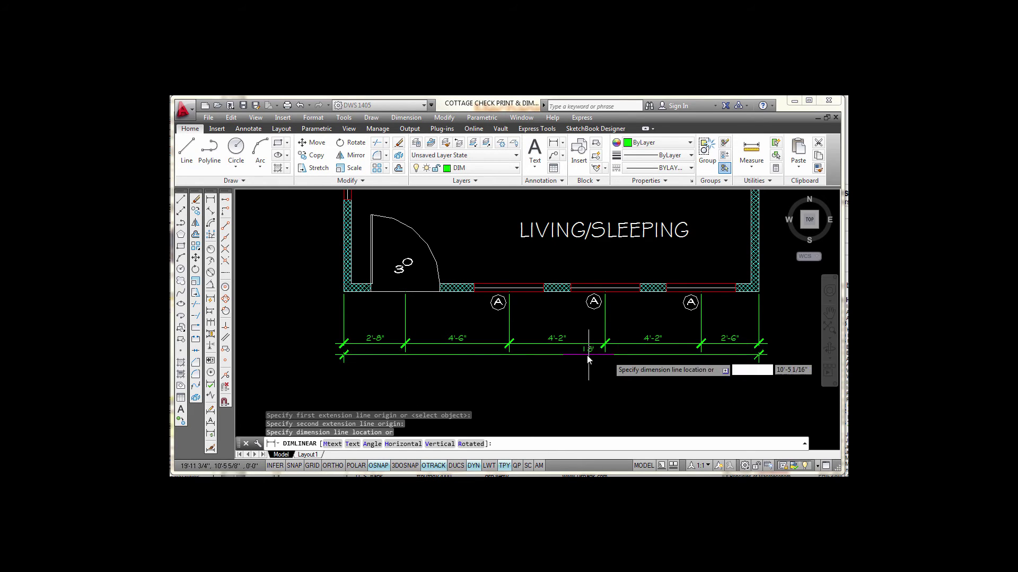
left_click(548, 381)
- Set the DIMZIN system variable to 7
scroll(578, 373, "up", 2)
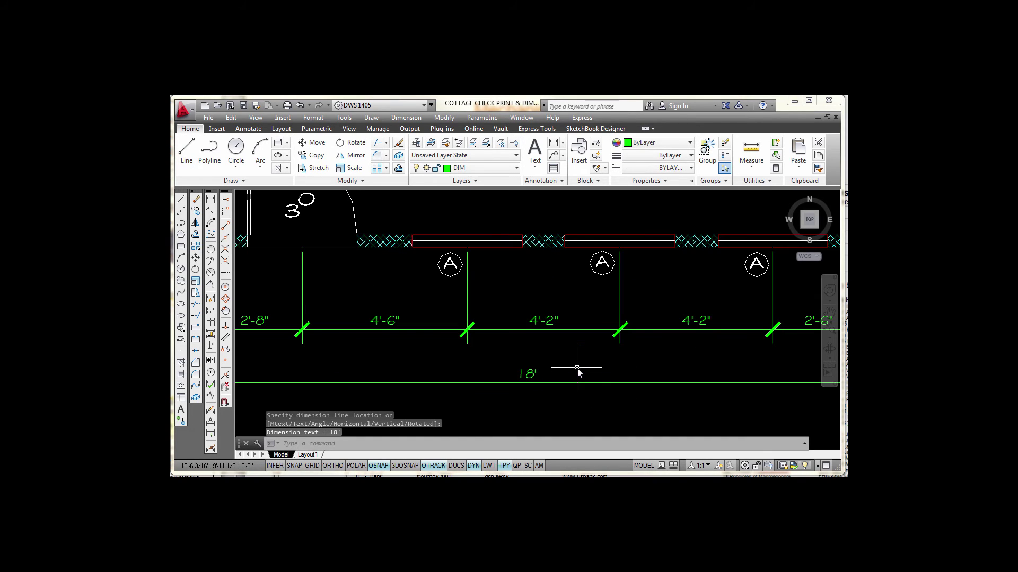
middle_click_drag(578, 368, 574, 354)
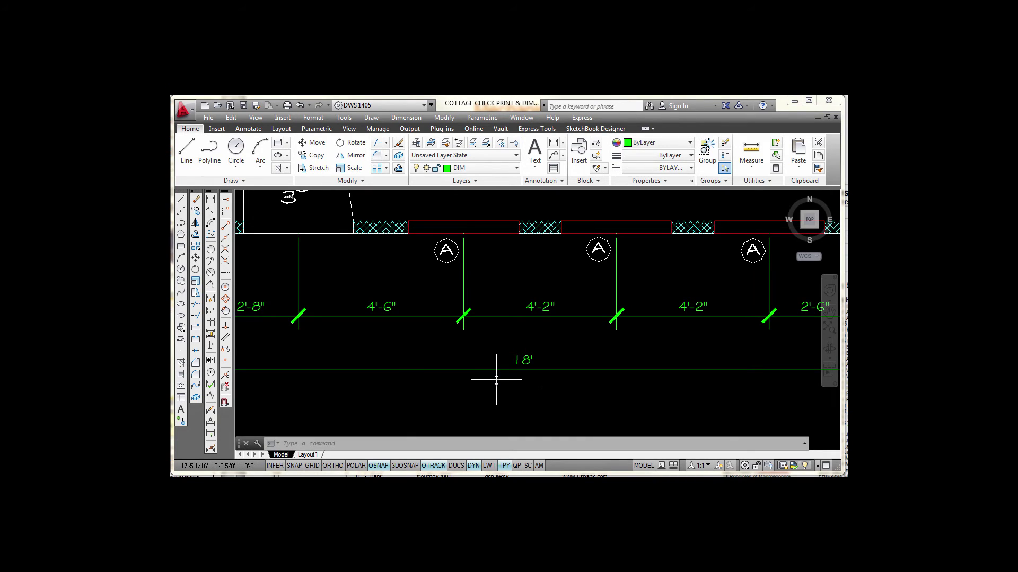
type("dimz")
key("Return")
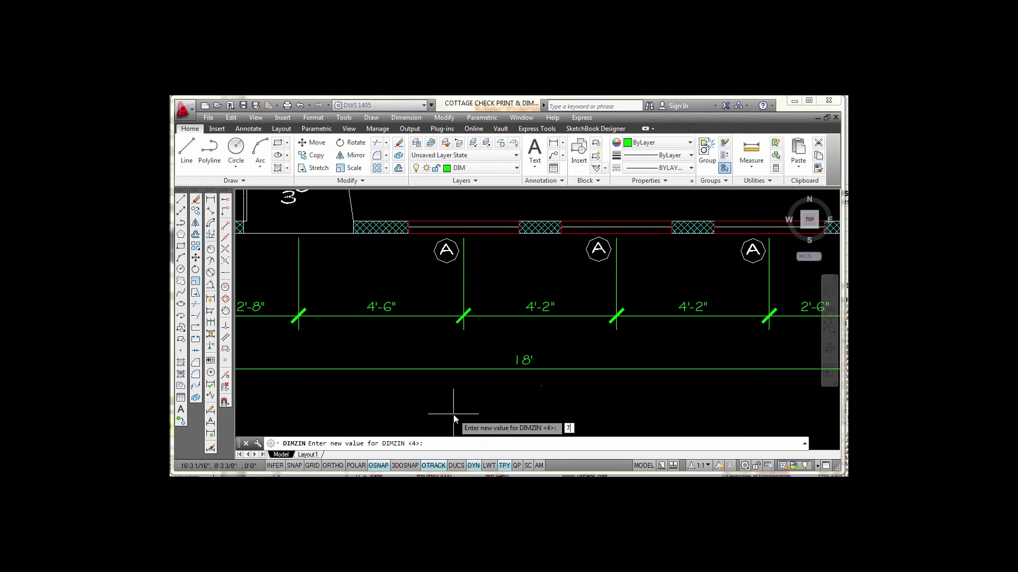
key("Return")
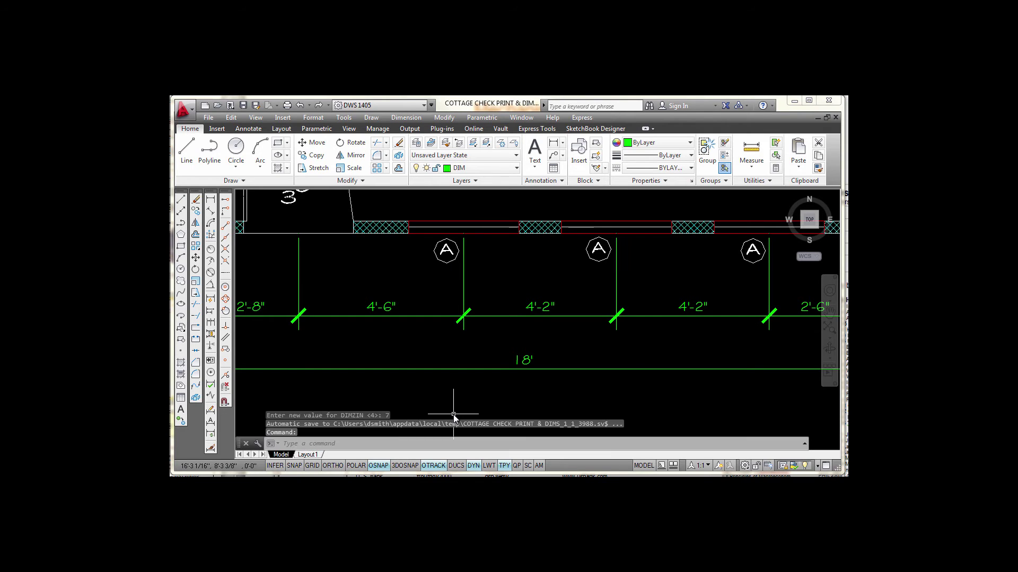
- Update the overall dimension of the lower wall with the current dimension style settings
left_click(211, 436)
left_click(527, 367)
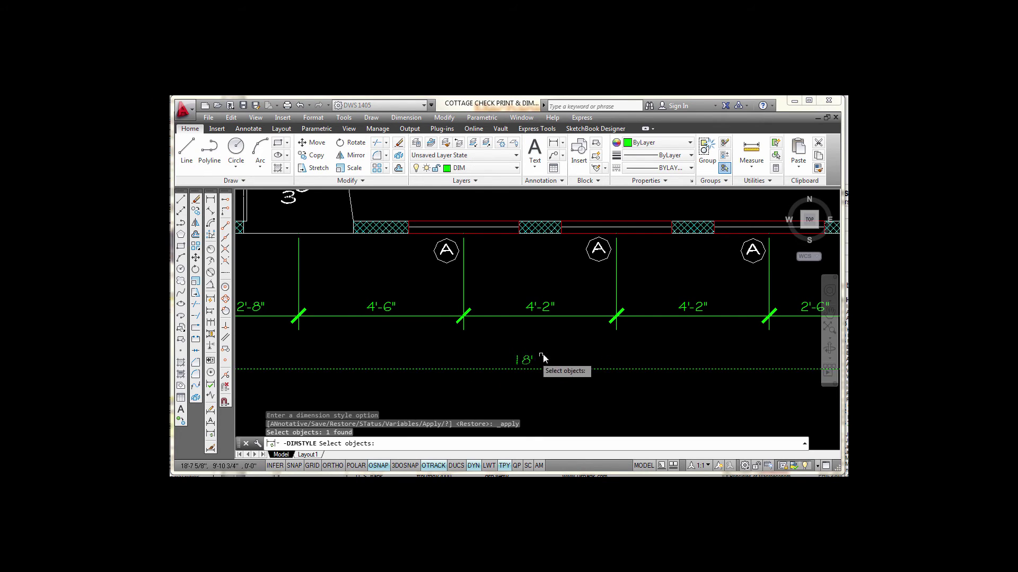
key("Return")
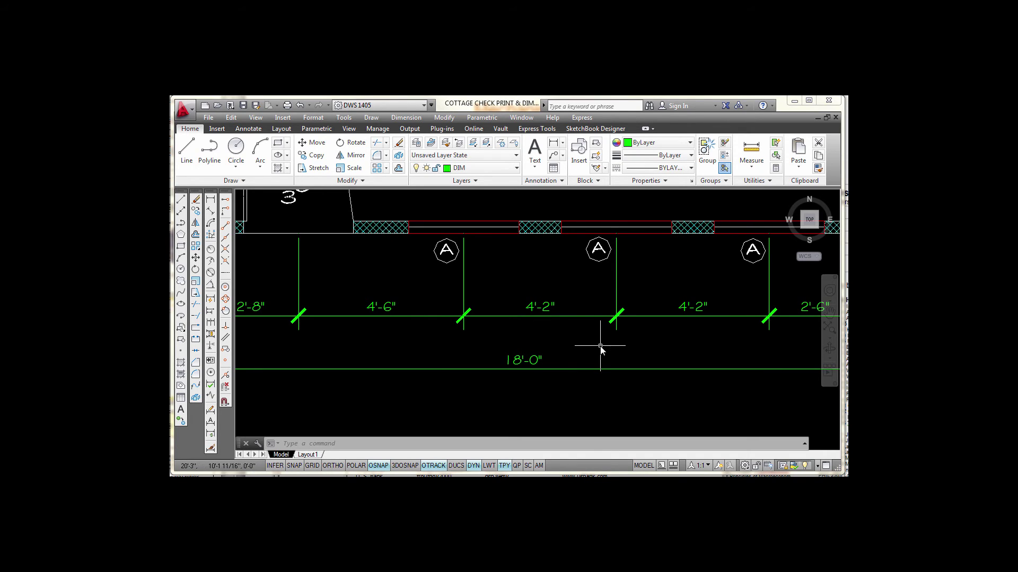
scroll(601, 348, "down", 2)
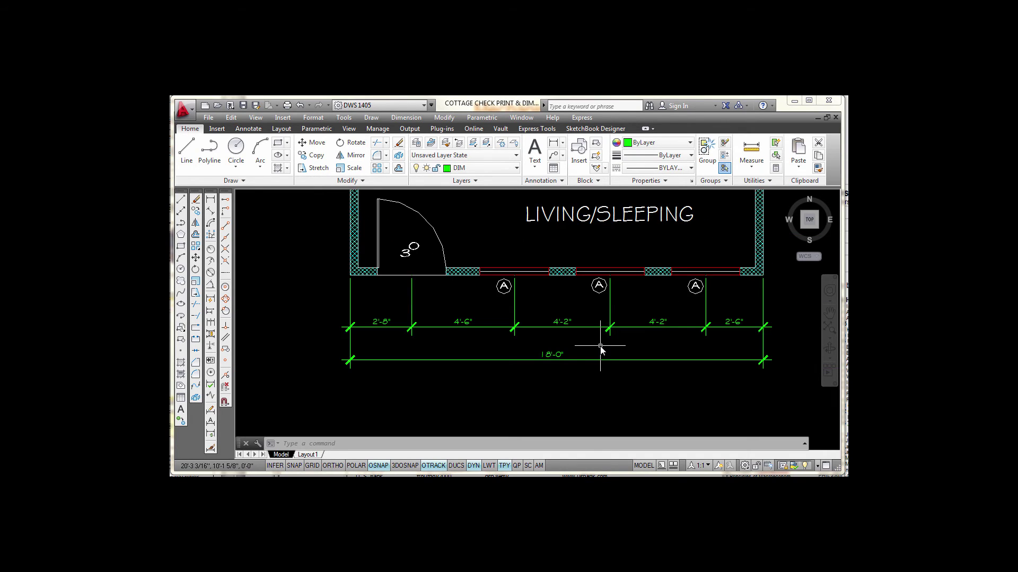
- Add a vertical linear dimension outside the left wall, from the lower-left exterior corner to the midpoint of window A
middle_click_drag(600, 348, 566, 389)
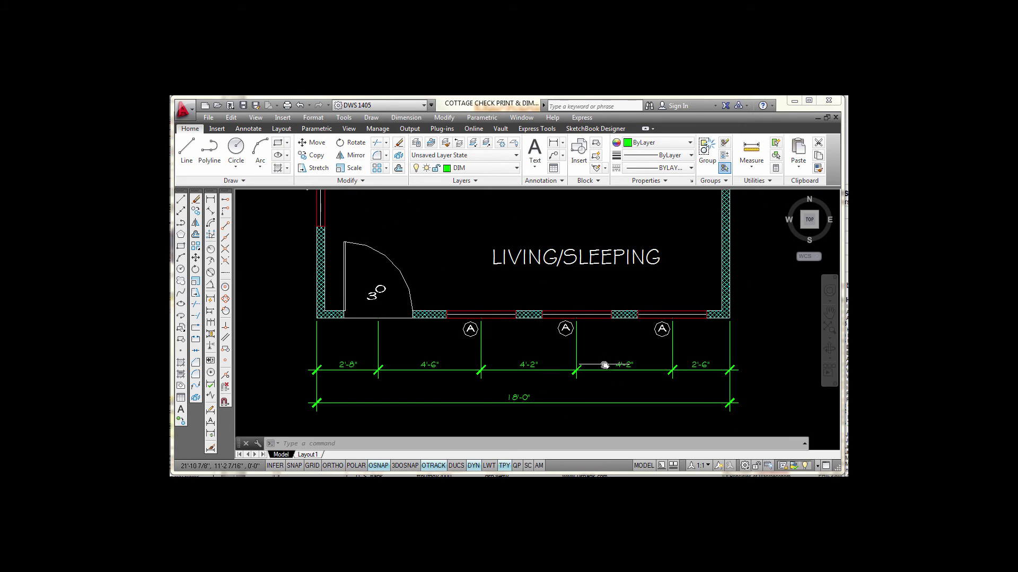
scroll(551, 314, "down", 2)
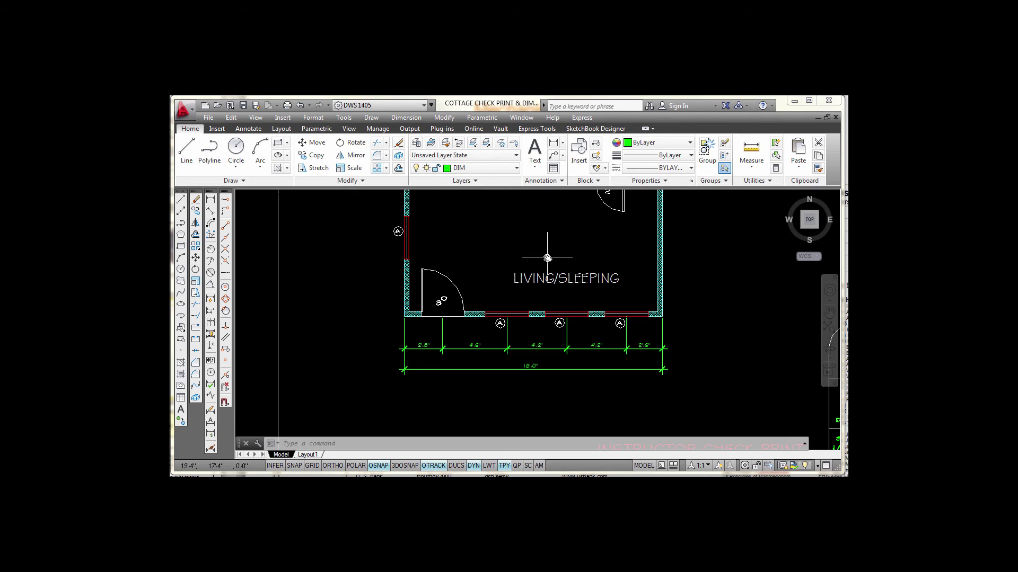
middle_click_drag(510, 249, 573, 344)
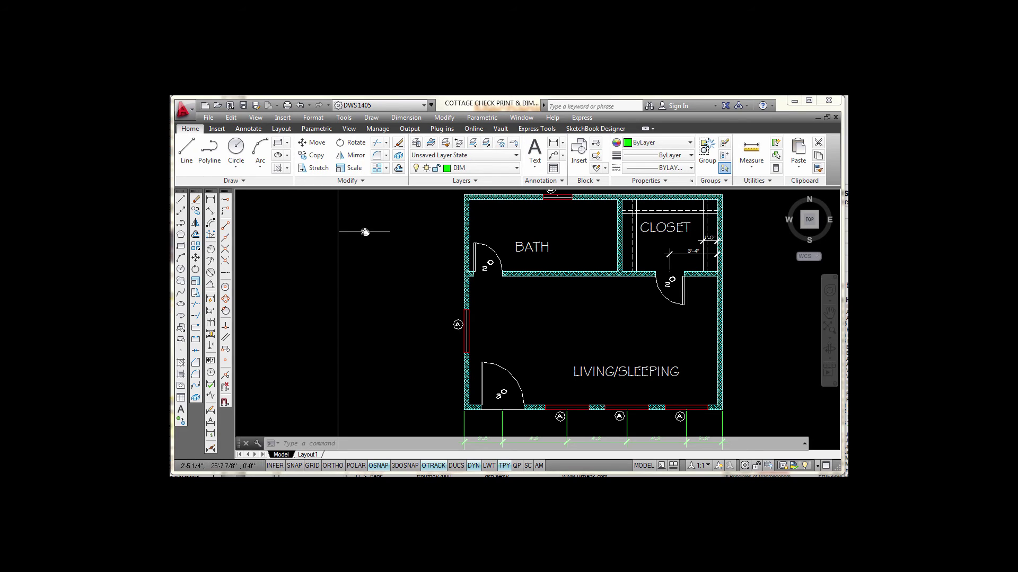
left_click(211, 203)
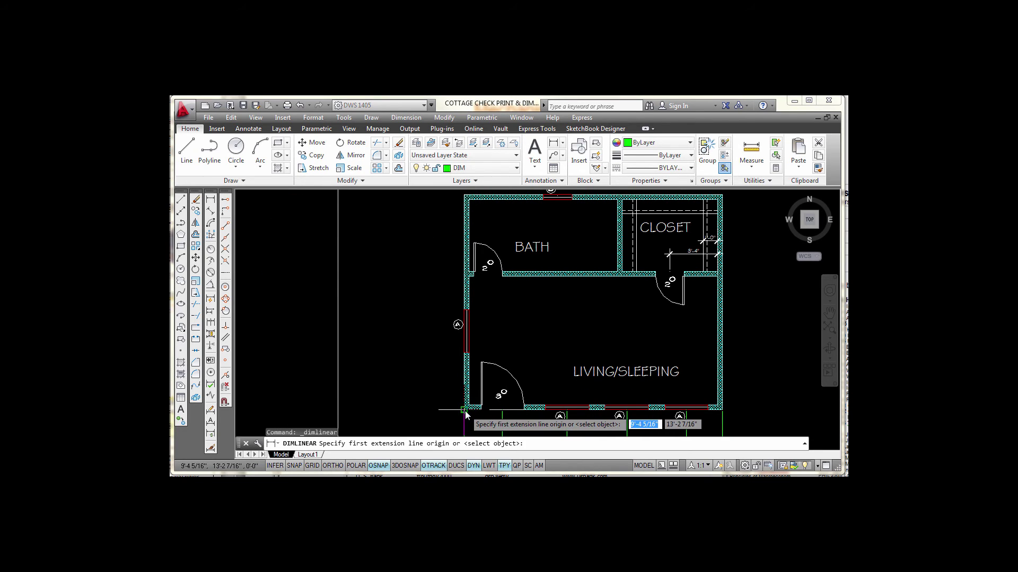
left_click(465, 412)
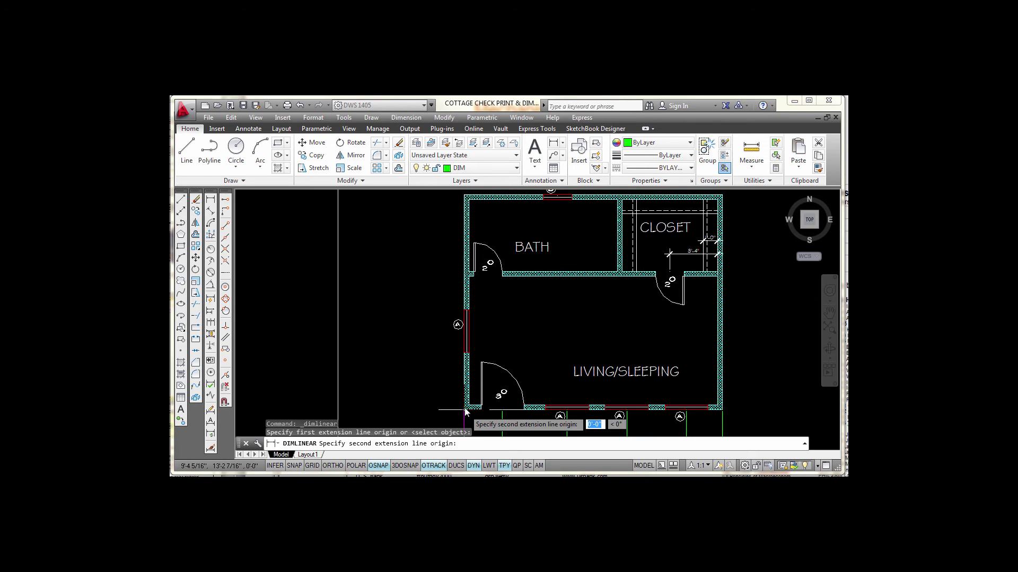
left_click(463, 335)
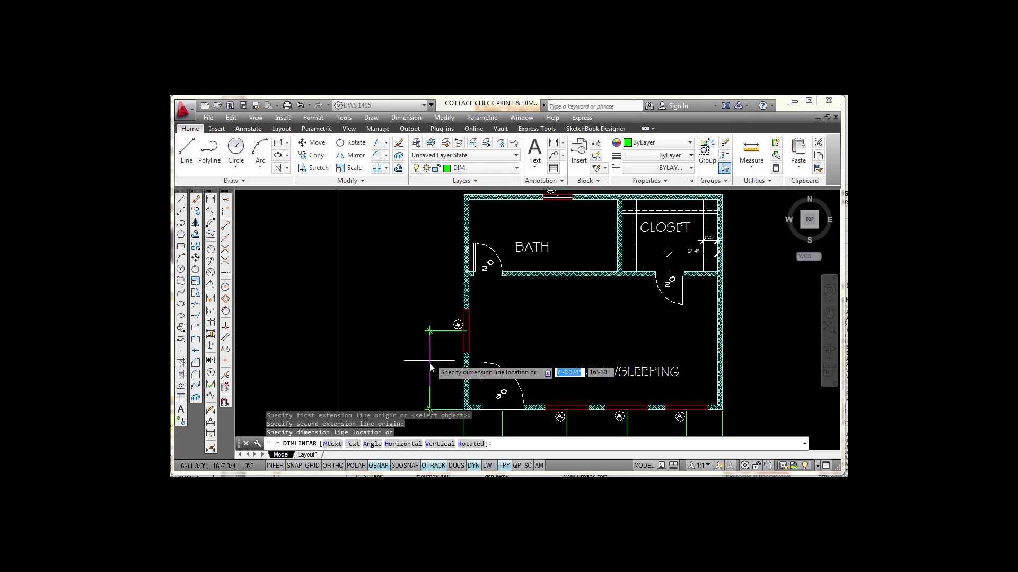
middle_click_drag(437, 369, 430, 332)
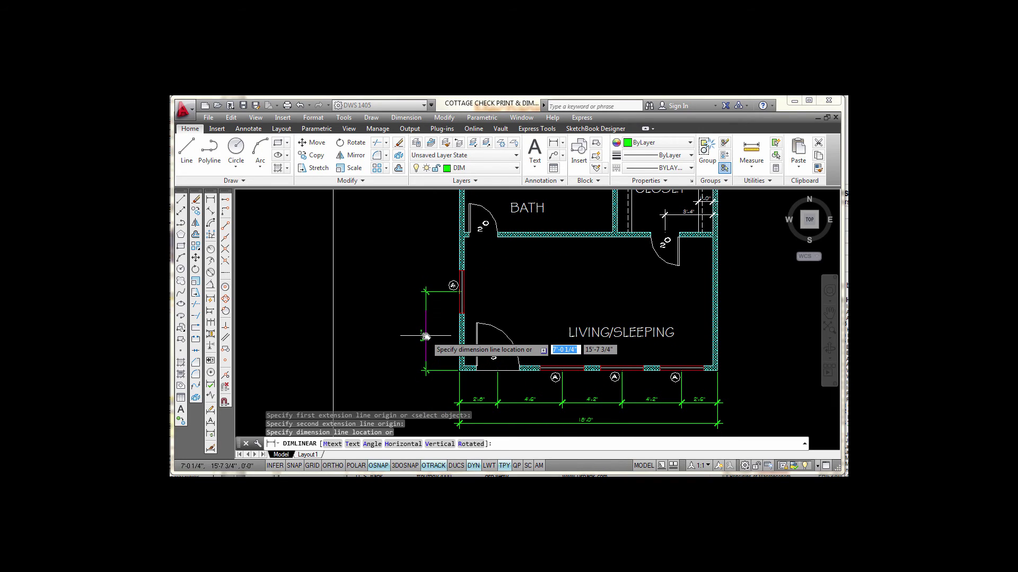
left_click(424, 336)
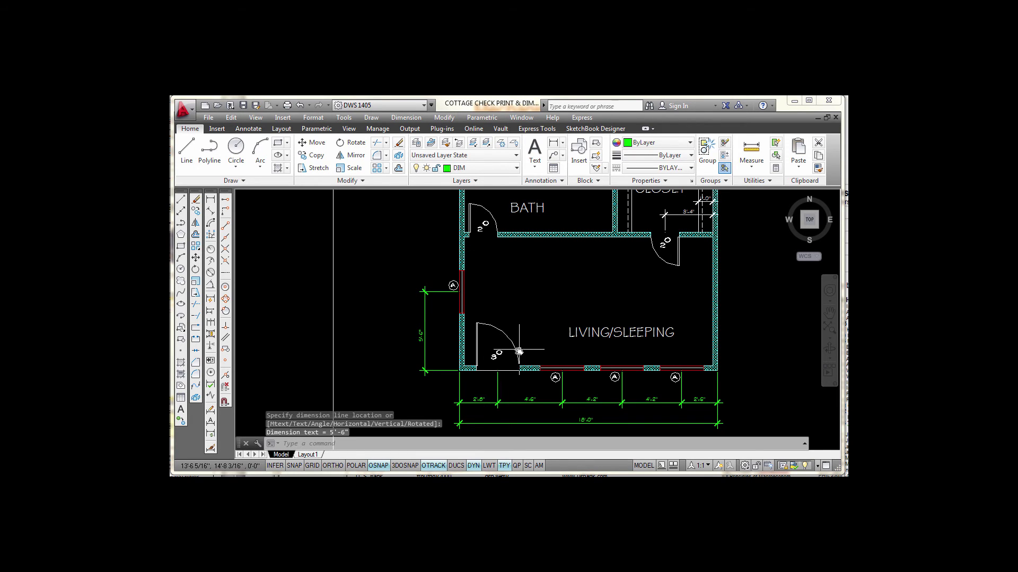
- Continue the left wall's dimension string from the window midpoint to the upper-left exterior corner
scroll(433, 325, "down", 5)
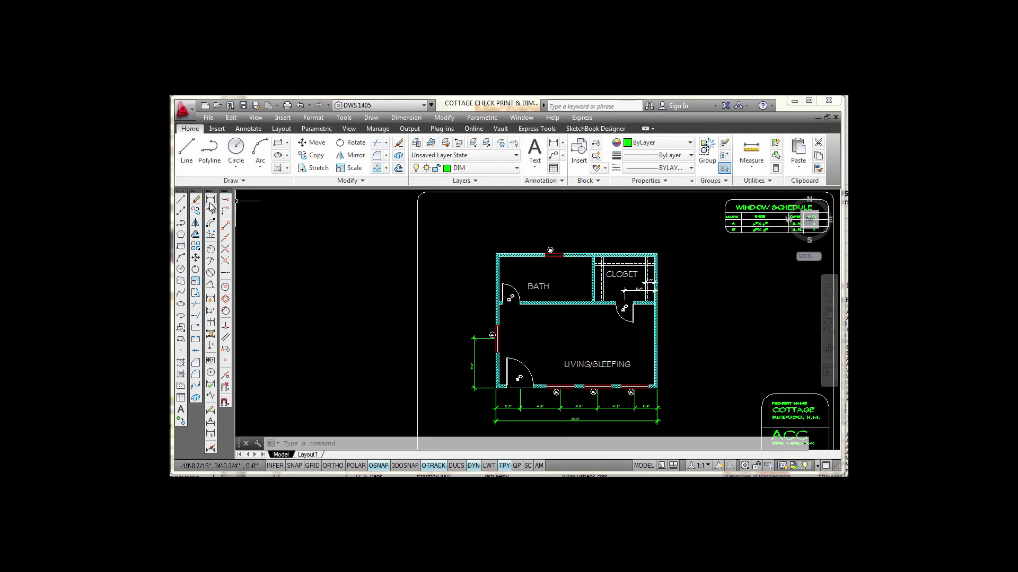
left_click(211, 324)
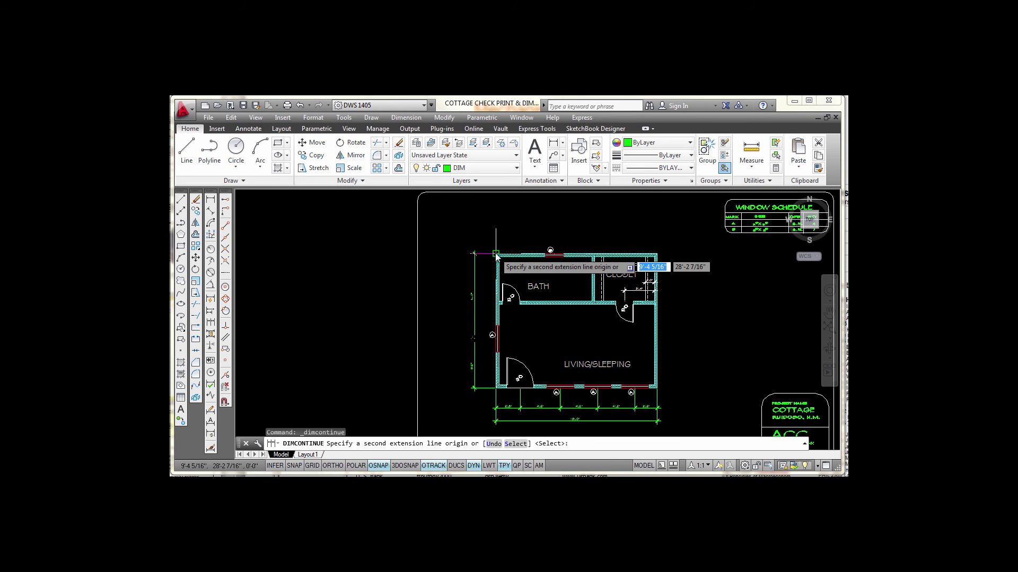
left_click(495, 255)
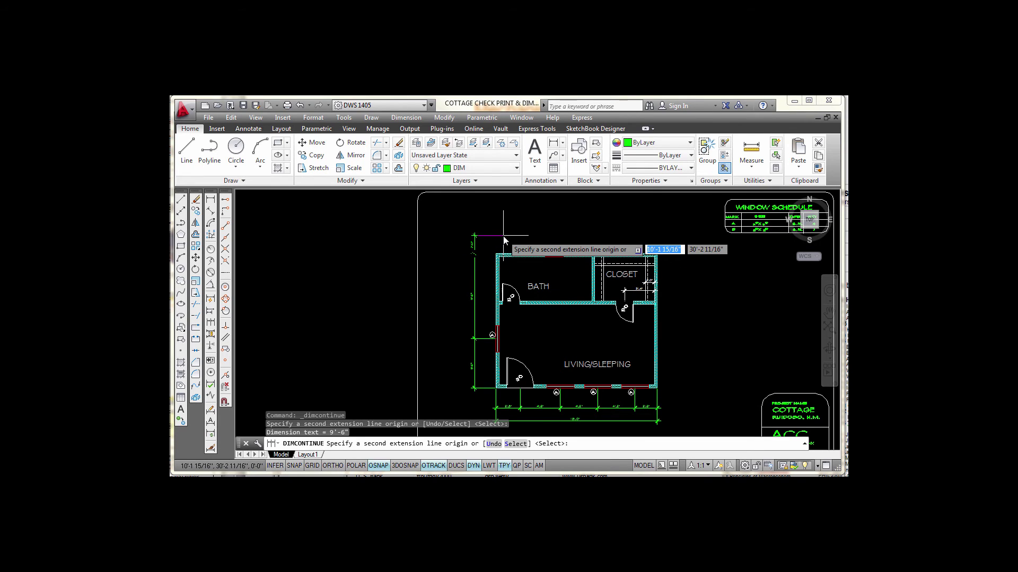
key("Return")
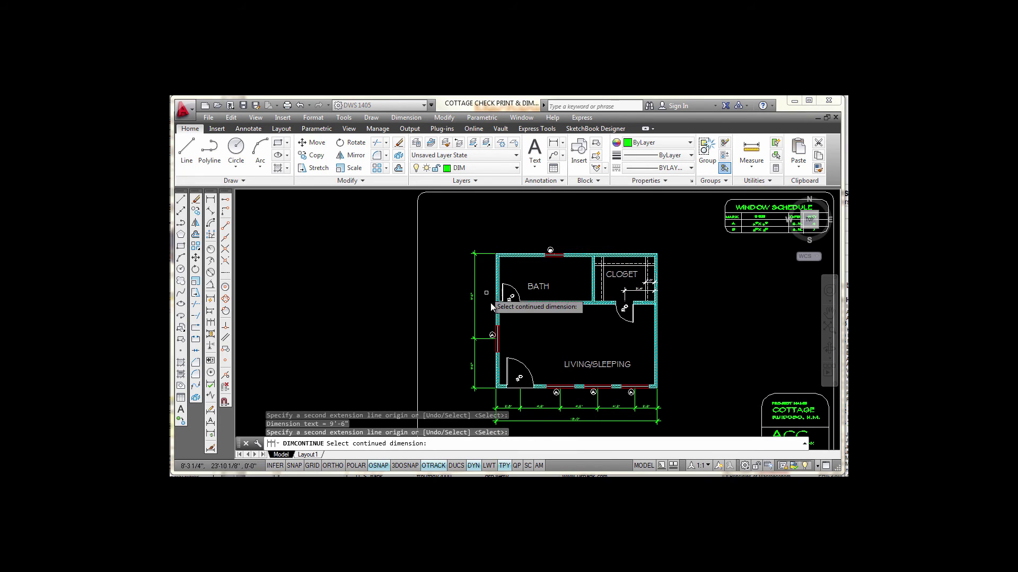
- Add an overall linear dimension outside the left wall's dimension string, spanning from its lowest to its highest tick
scroll(474, 327, "up", 2)
middle_click_drag(506, 306, 531, 309)
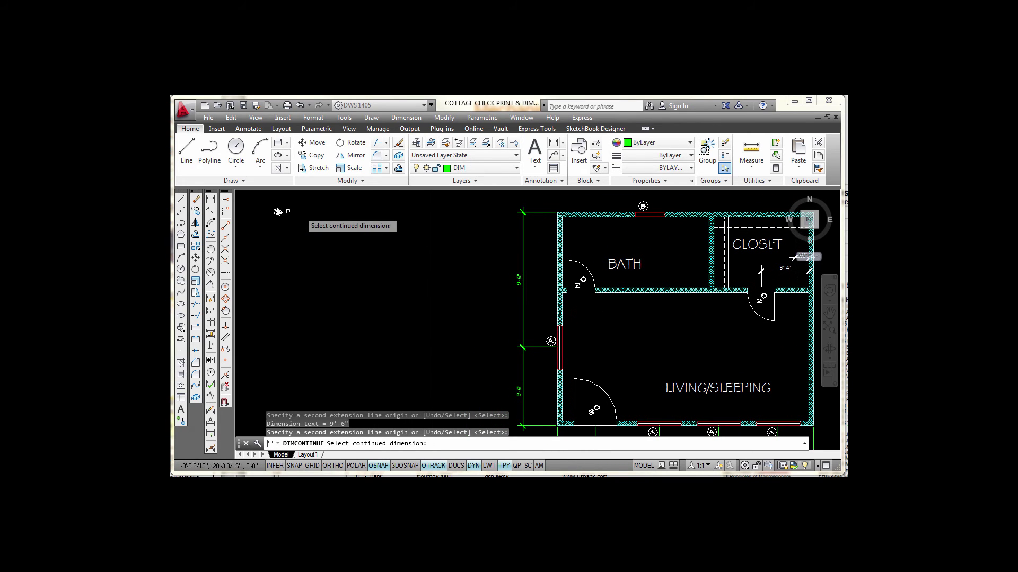
left_click(211, 201)
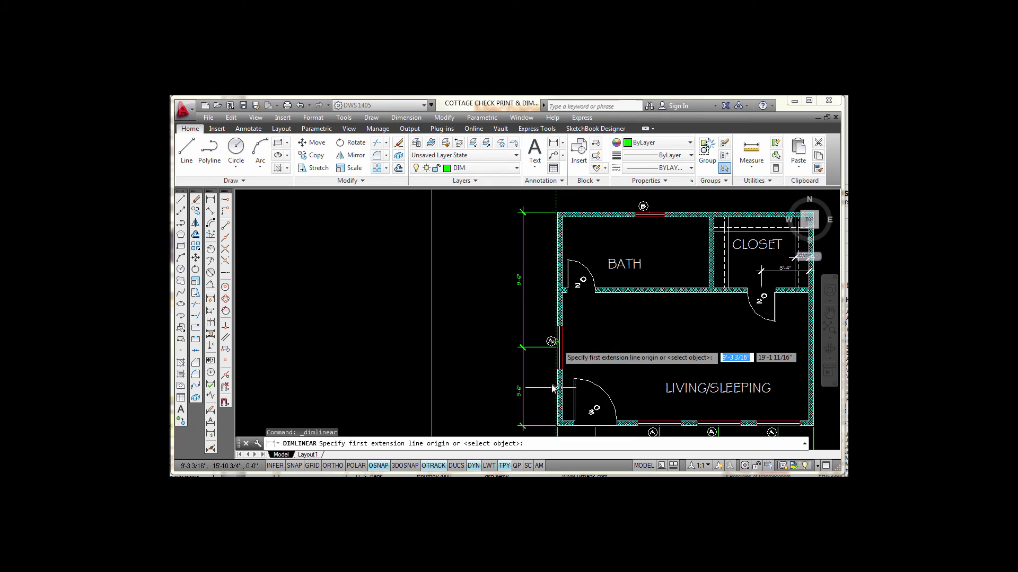
left_click(521, 427)
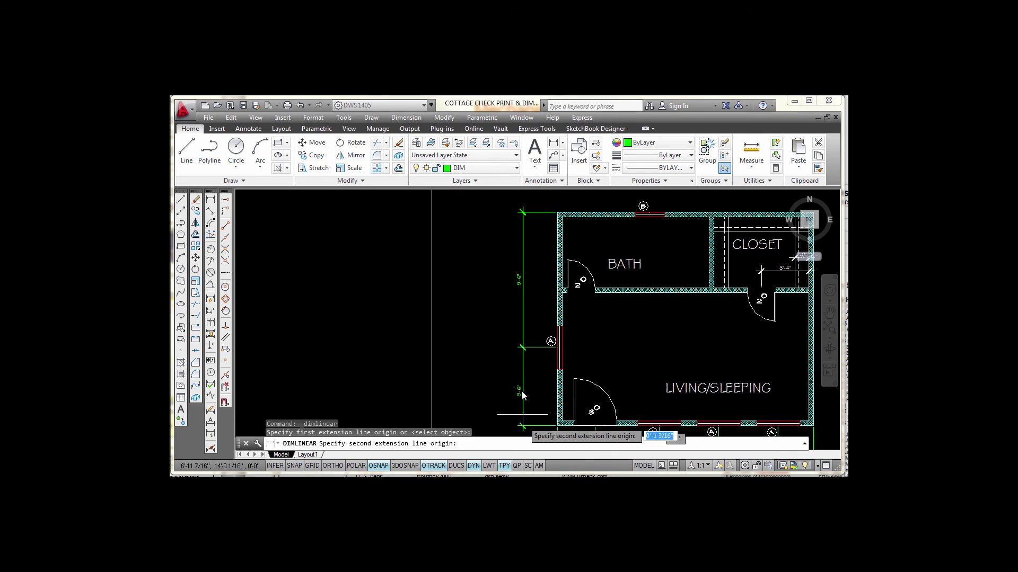
left_click(522, 212)
scroll(503, 302, "down", 2)
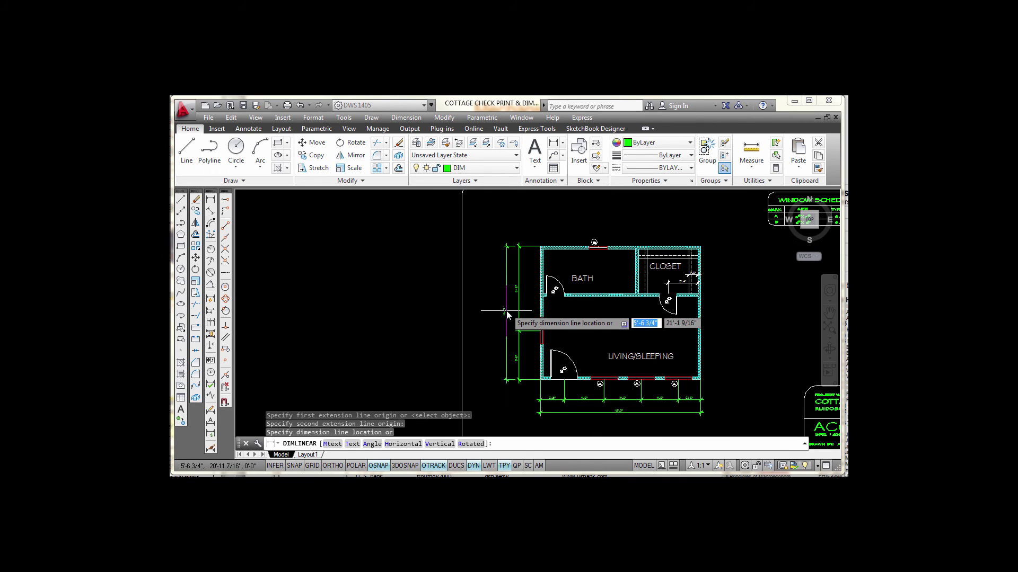
left_click(507, 312)
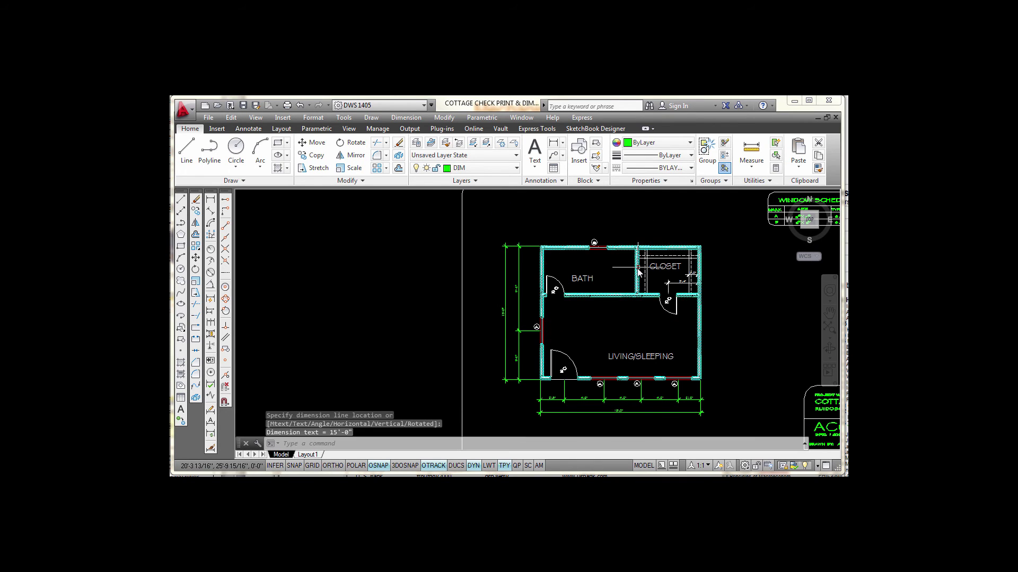
- Add a horizontal linear dimension above the upper wall, from the upper-left exterior corner to the midpoint of window B
mouse_move(626, 267)
middle_mouse_down()
mouse_move(586, 310)
mouse_move(584, 276)
middle_mouse_up()
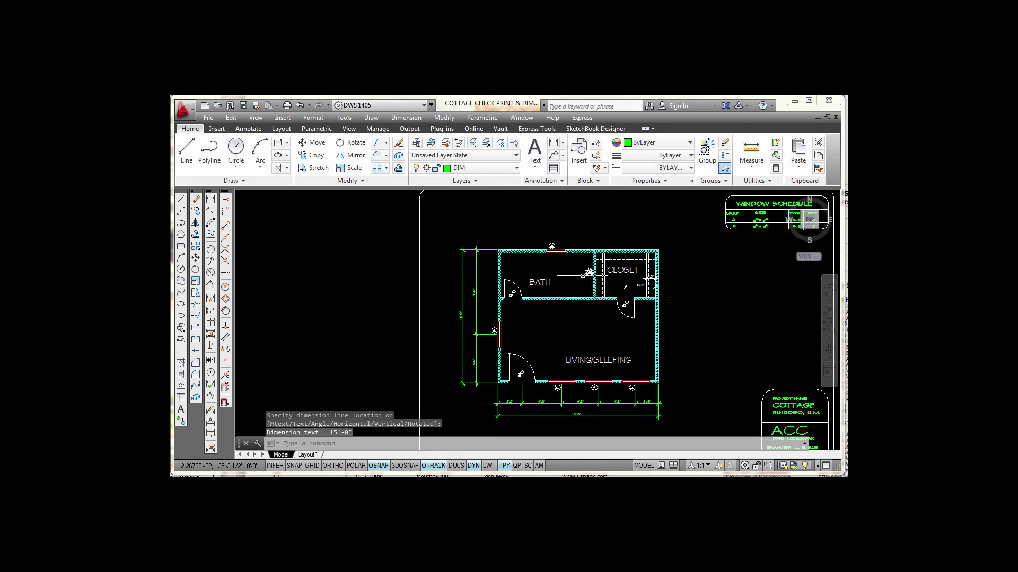
scroll(586, 274, "up", 2)
scroll(575, 281, "up", 2)
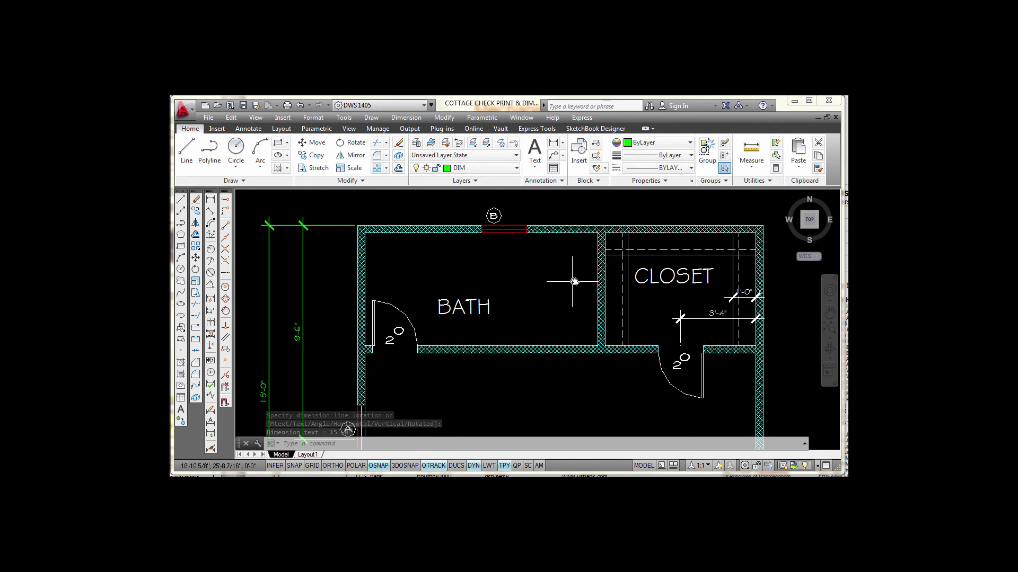
middle_click_drag(571, 282, 561, 367)
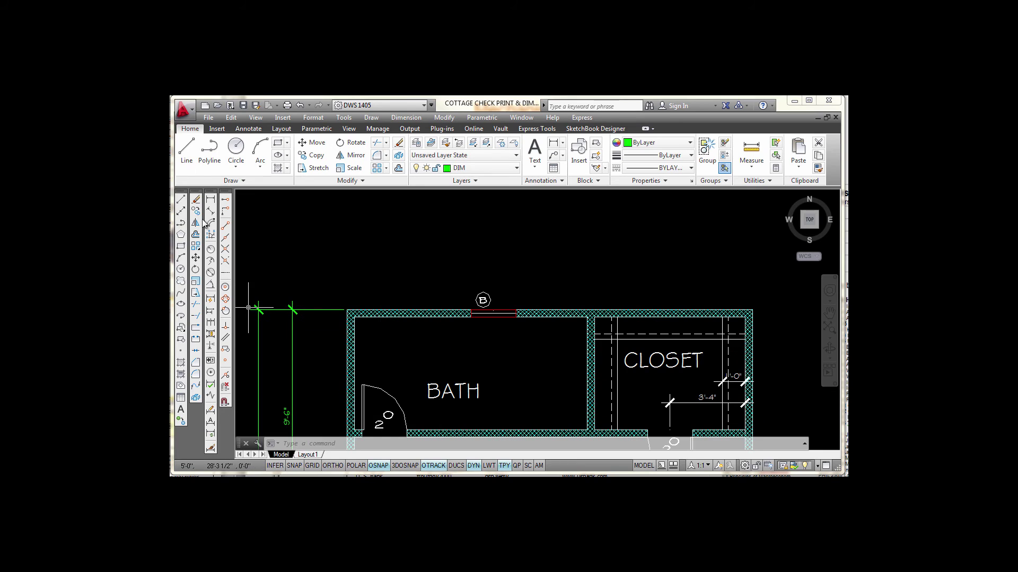
left_click(210, 202)
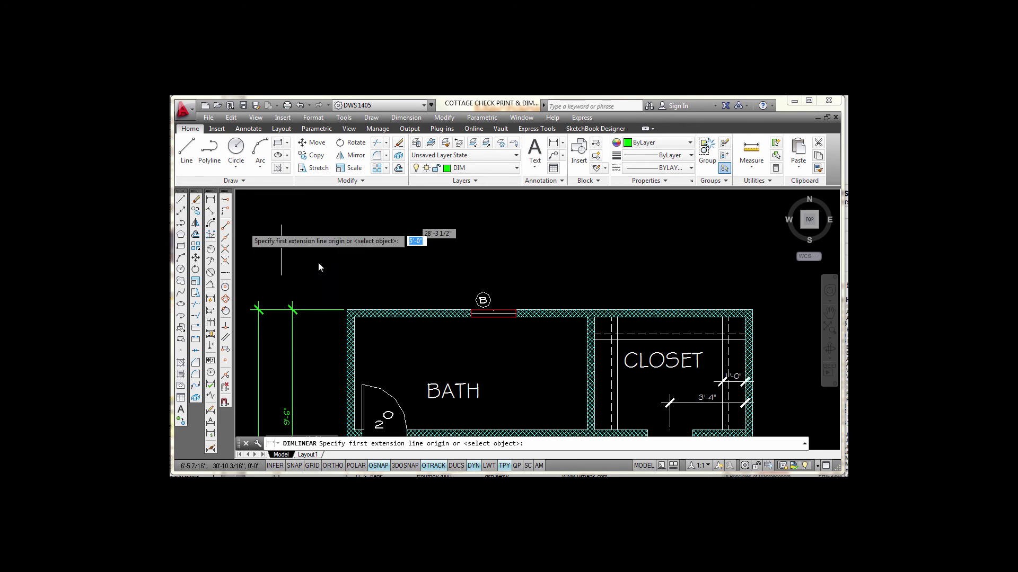
left_click(348, 311)
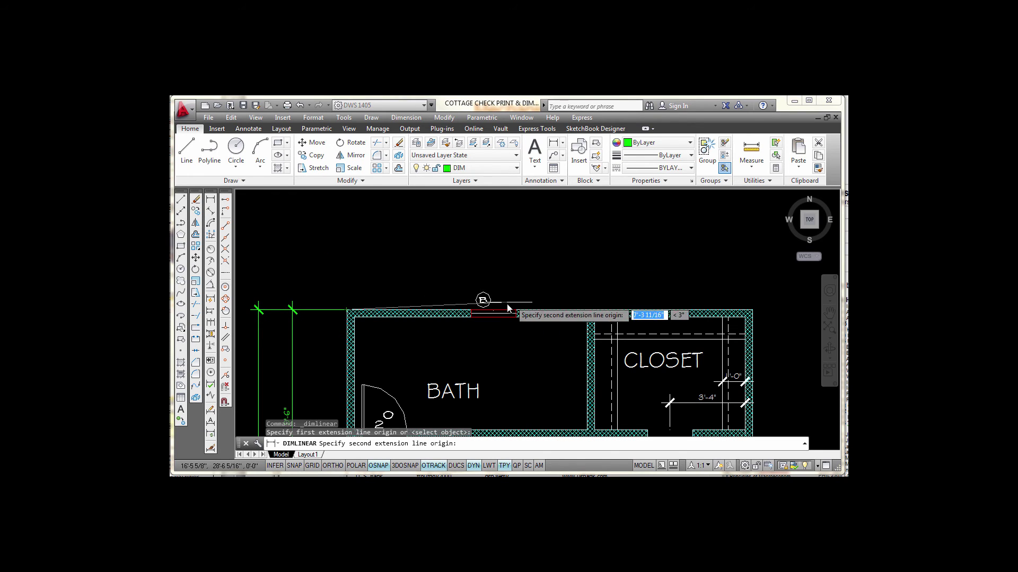
left_click(493, 314)
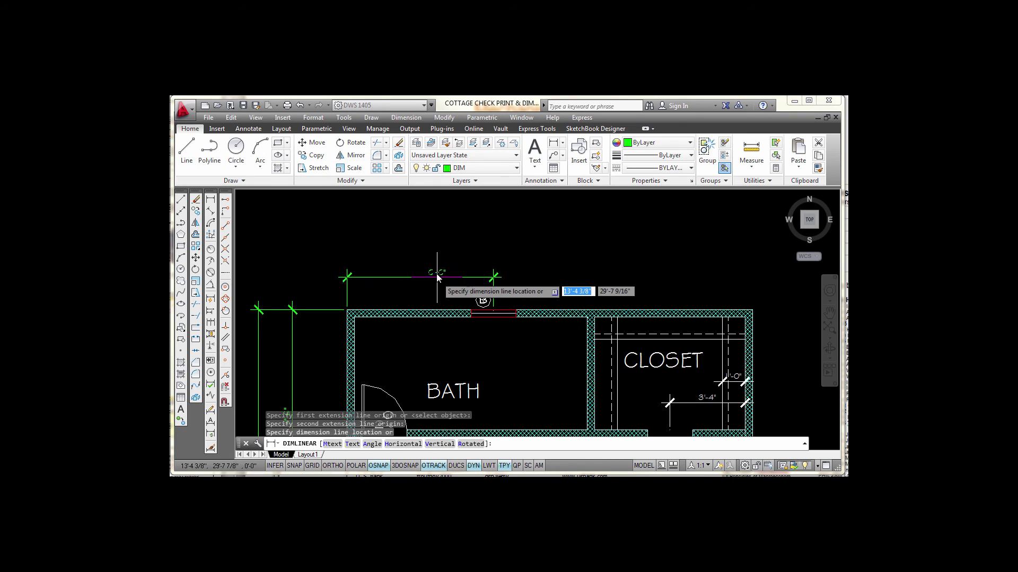
left_click(421, 254)
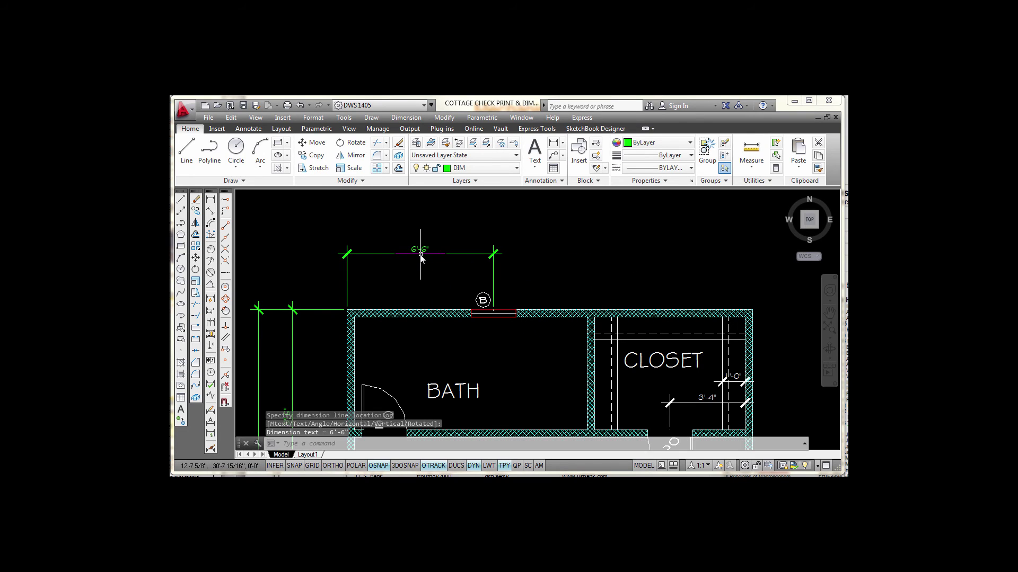
- Continue the upper wall's dimension string to the bath-side face of the closet partition and the upper-right exterior corner
left_click(225, 326)
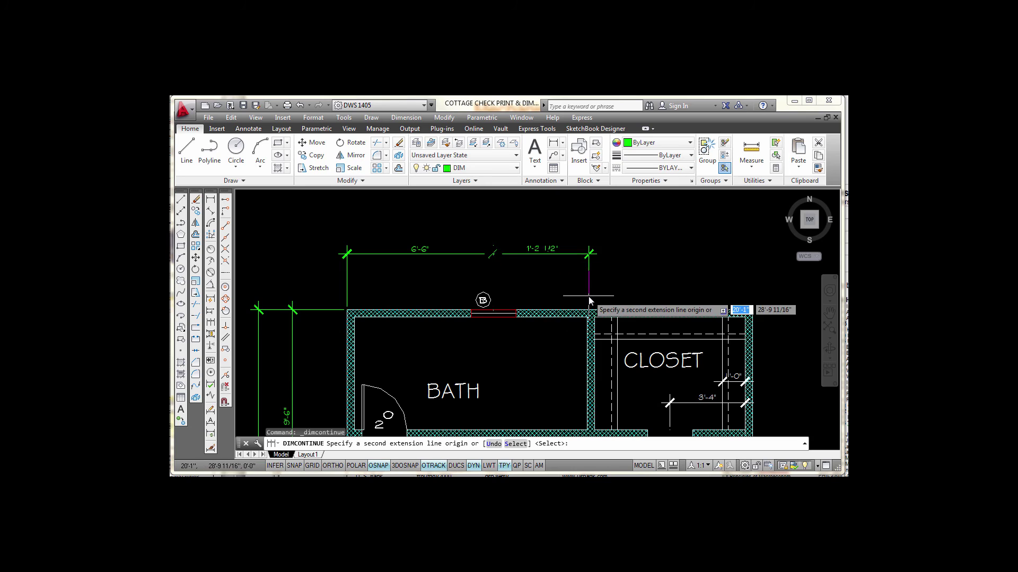
left_click(587, 317)
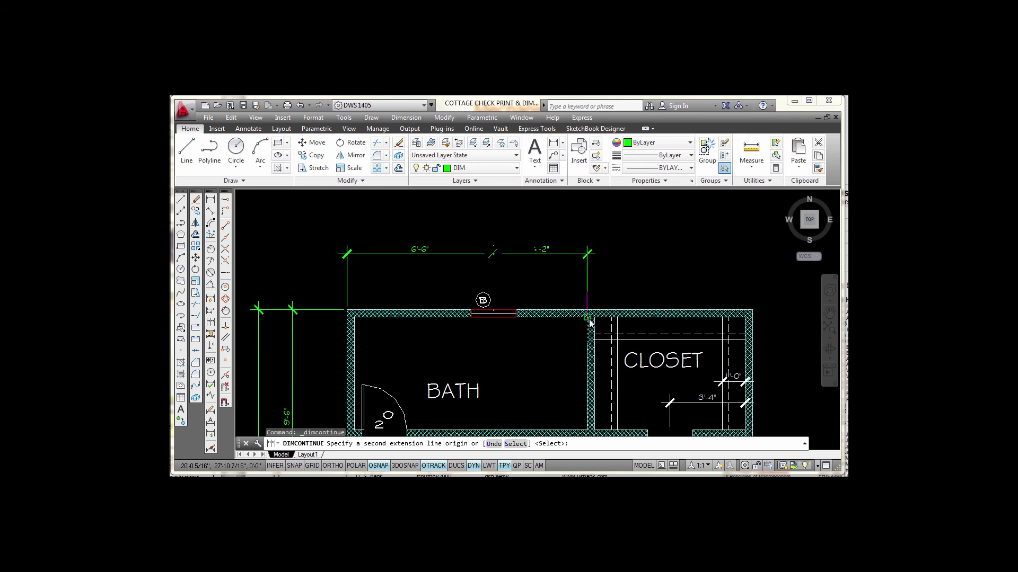
left_click(589, 321)
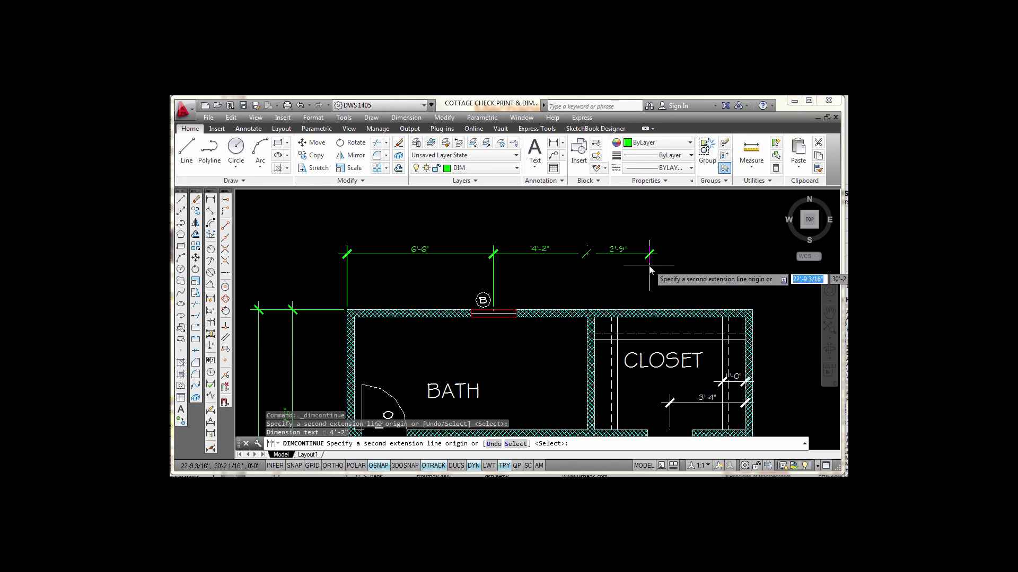
left_click(753, 306)
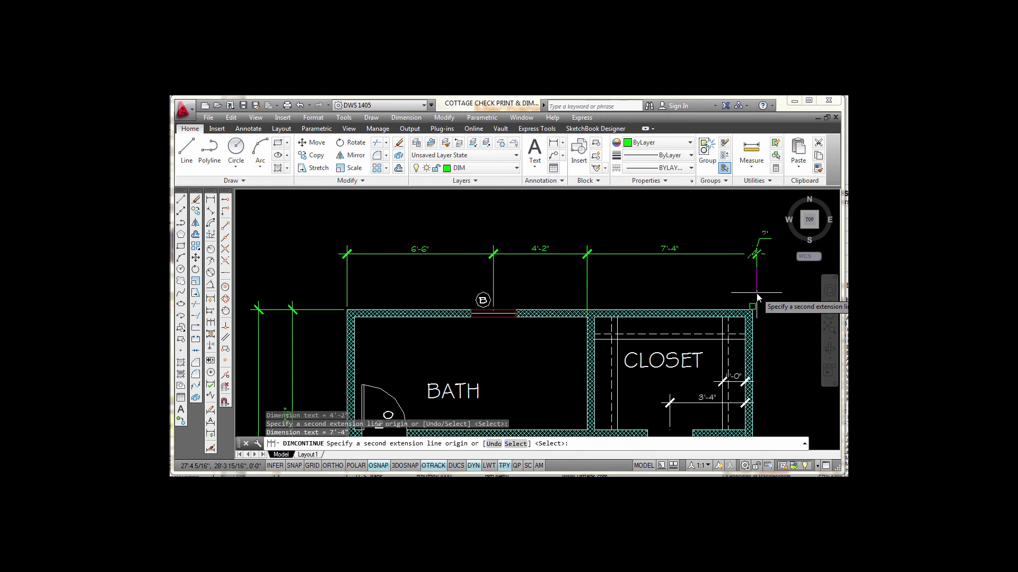
key("Escape")
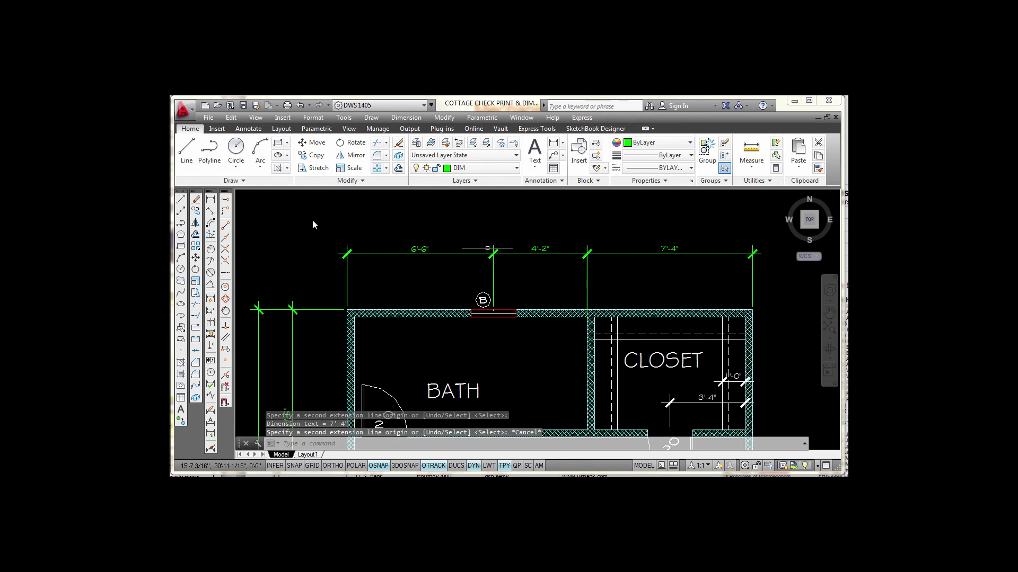
- Add an overall linear dimension above the upper wall's dimension string, spanning from its first to its last tick
left_click(211, 204)
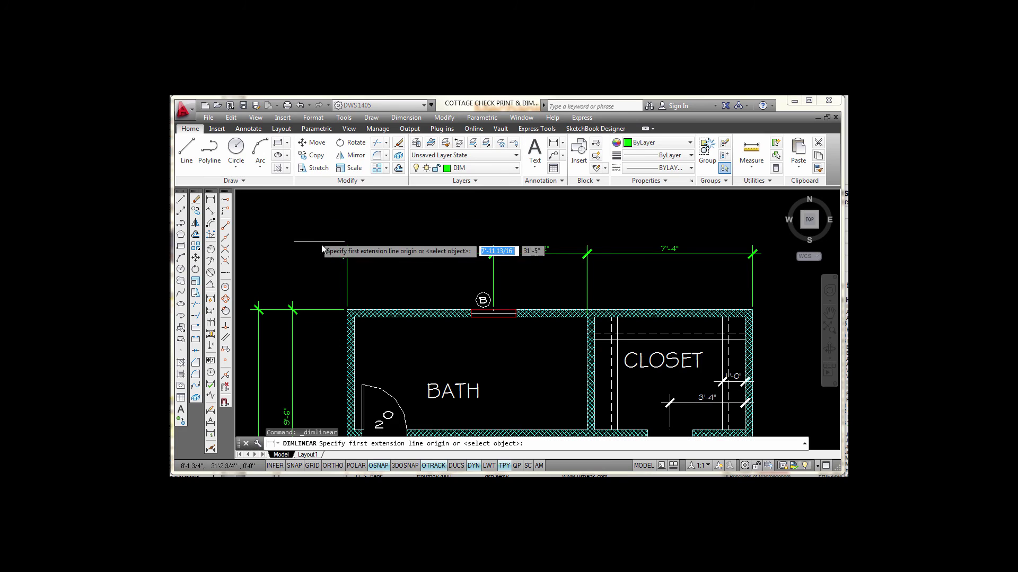
left_click(348, 255)
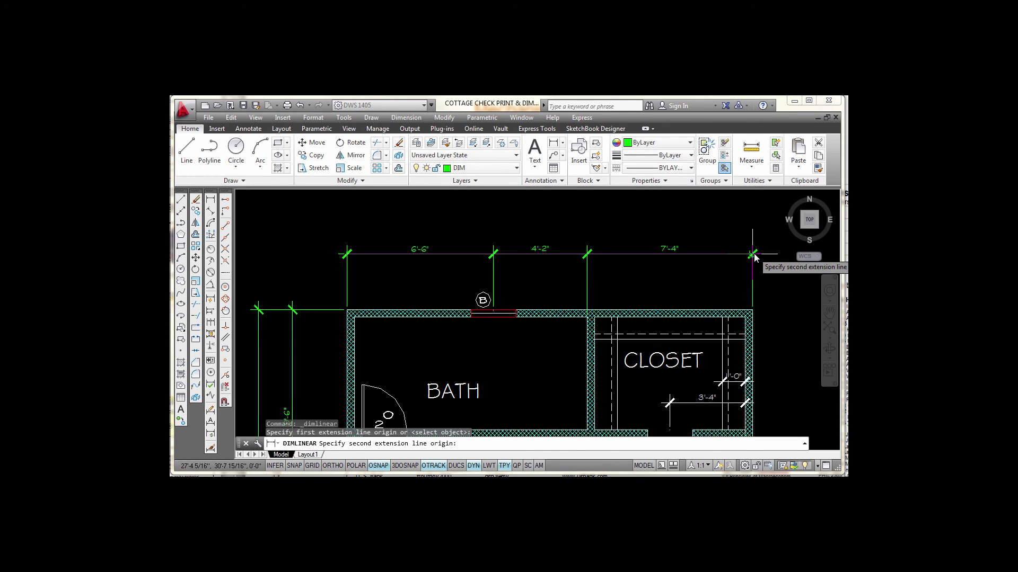
left_click(753, 256)
middle_click_drag(573, 222, 577, 245)
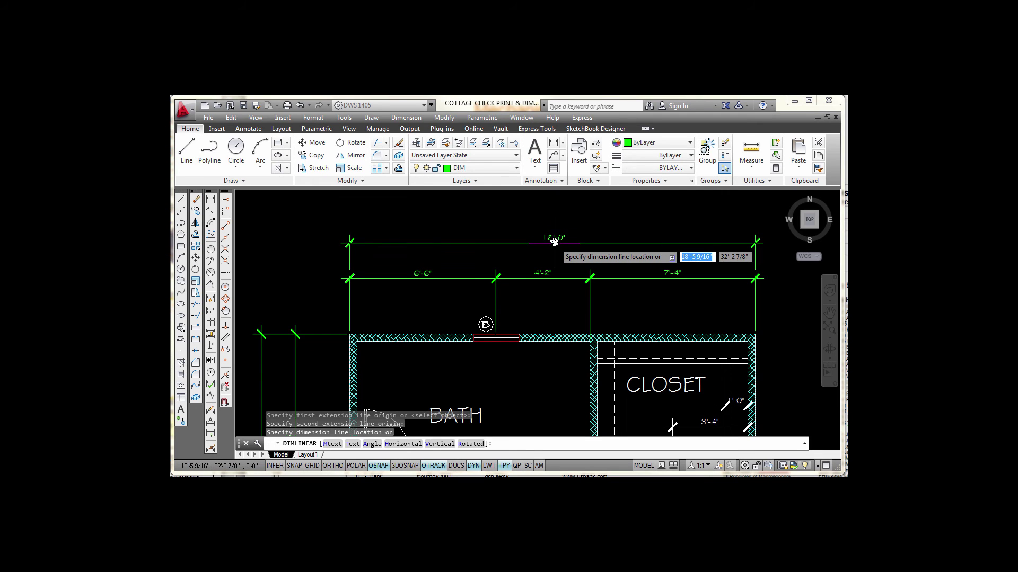
left_click(553, 242)
- Add a vertical linear dimension outside the right wall, from the lower-right exterior corner to the closet-side face of the closet's lower partition
scroll(652, 292, "down", 2)
middle_click_drag(626, 277, 572, 213)
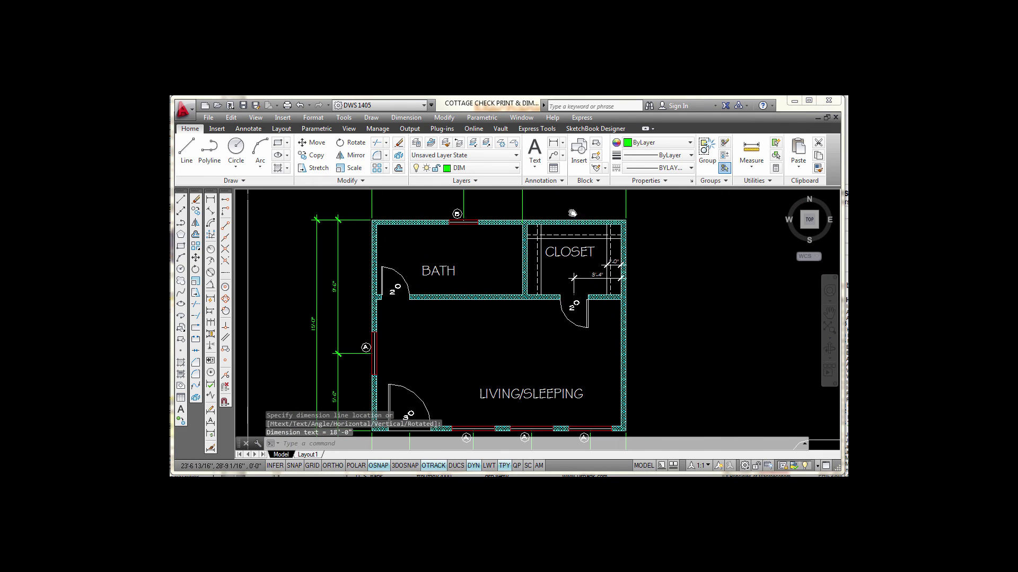
middle_click_drag(660, 308, 649, 298)
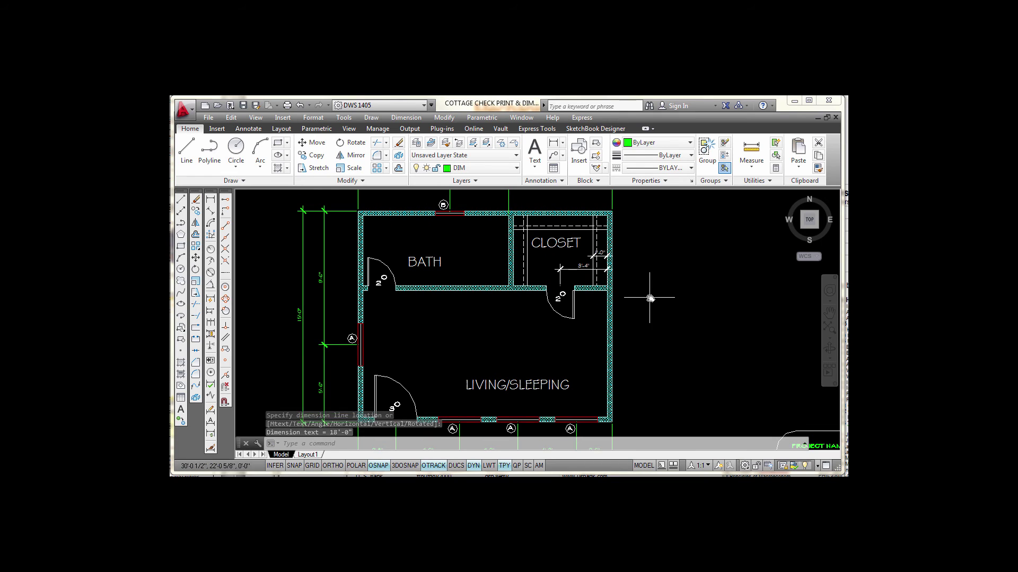
left_click(212, 201)
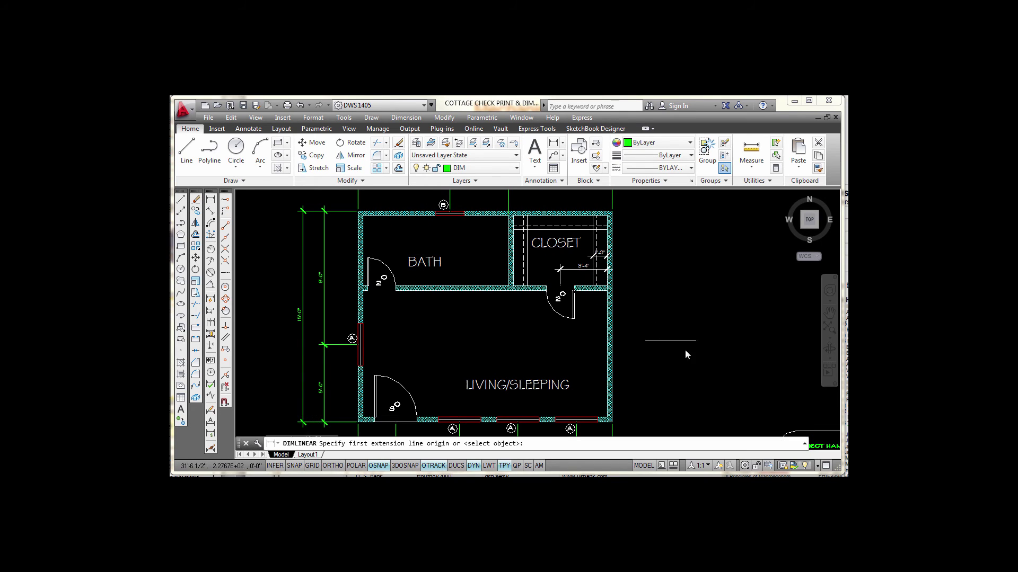
left_click(614, 424)
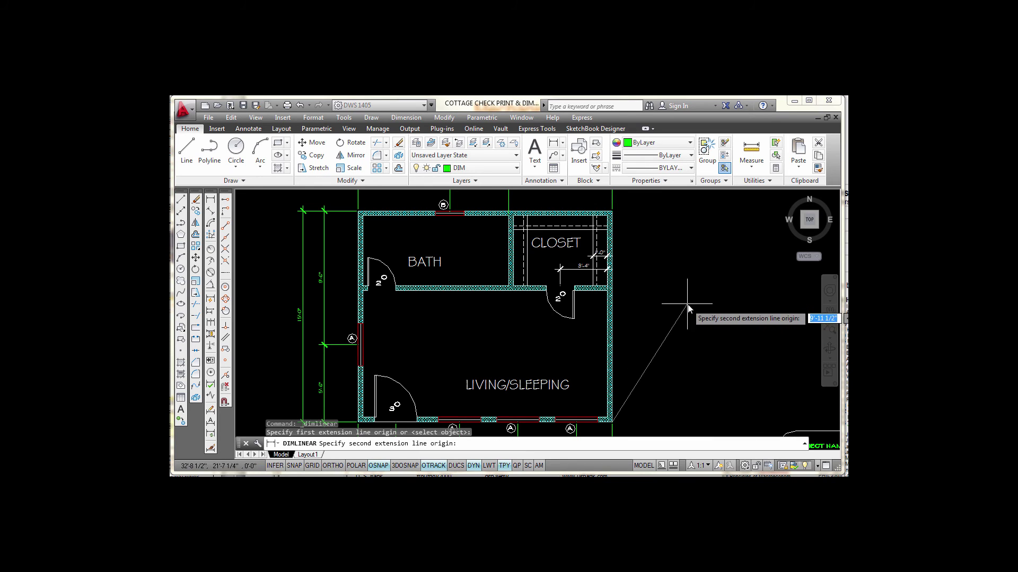
scroll(608, 288, "up", 2)
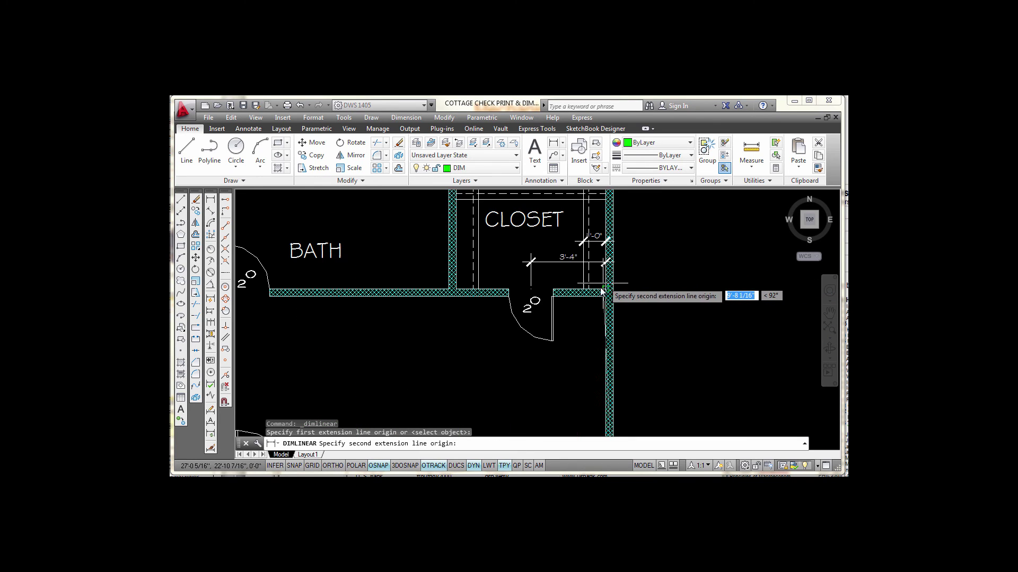
left_click(604, 292)
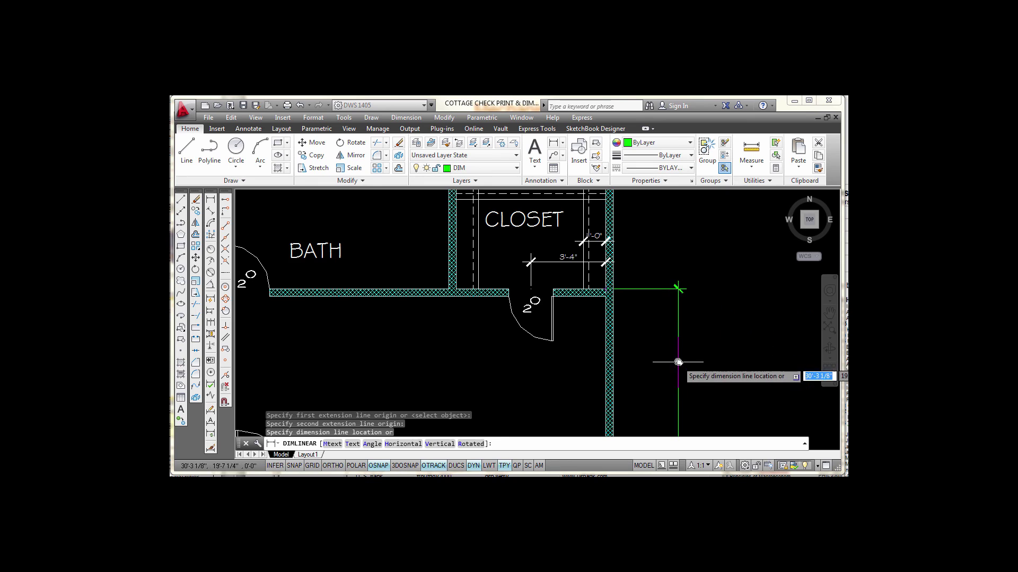
middle_click_drag(677, 359, 679, 244)
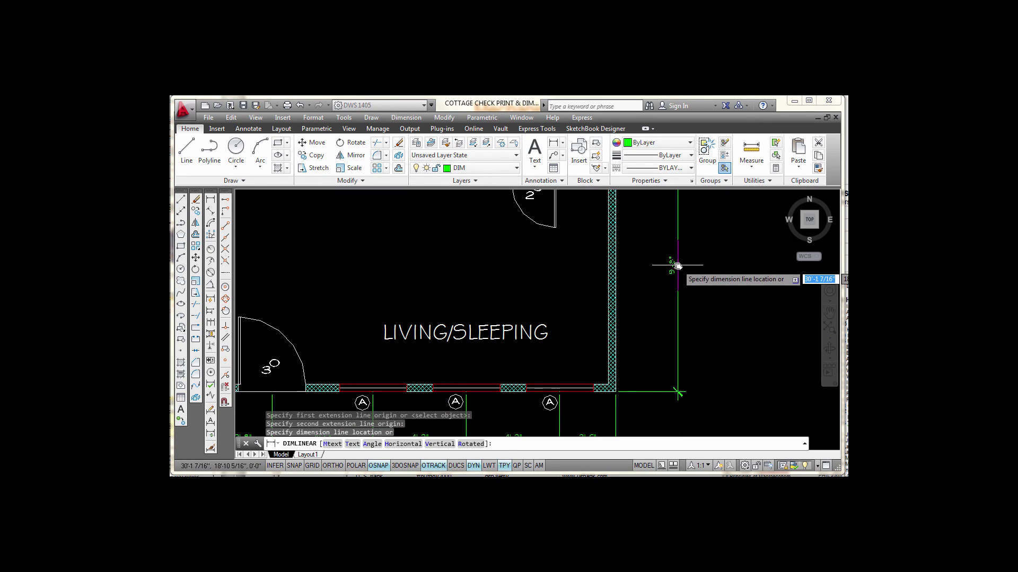
mouse_move(678, 265)
middle_mouse_down()
mouse_move(672, 238)
mouse_move(684, 402)
middle_mouse_up()
left_click(660, 260)
- Continue the right wall's dimension string to the upper-right exterior corner
scroll(695, 253, "down", 2)
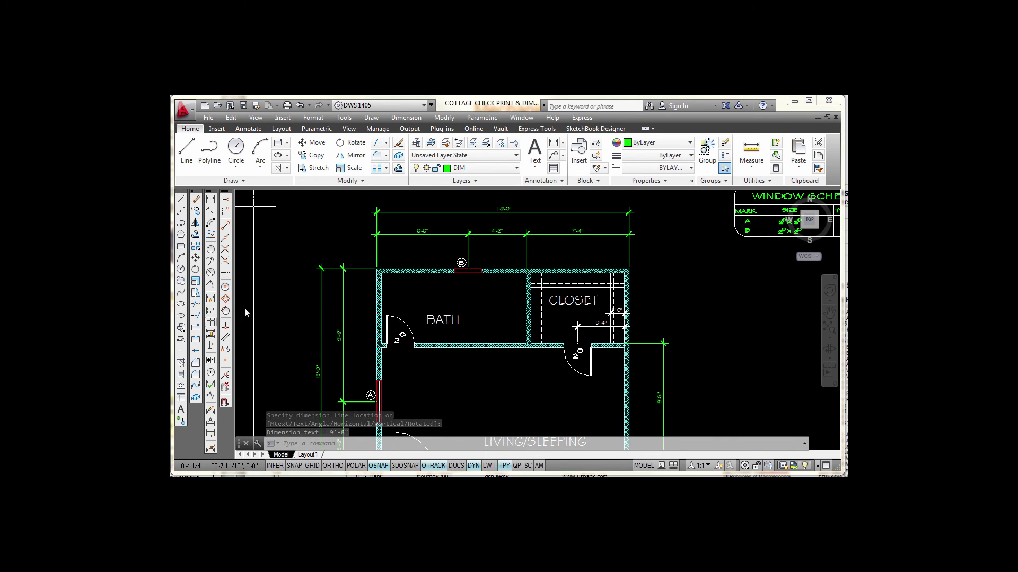
left_click(210, 321)
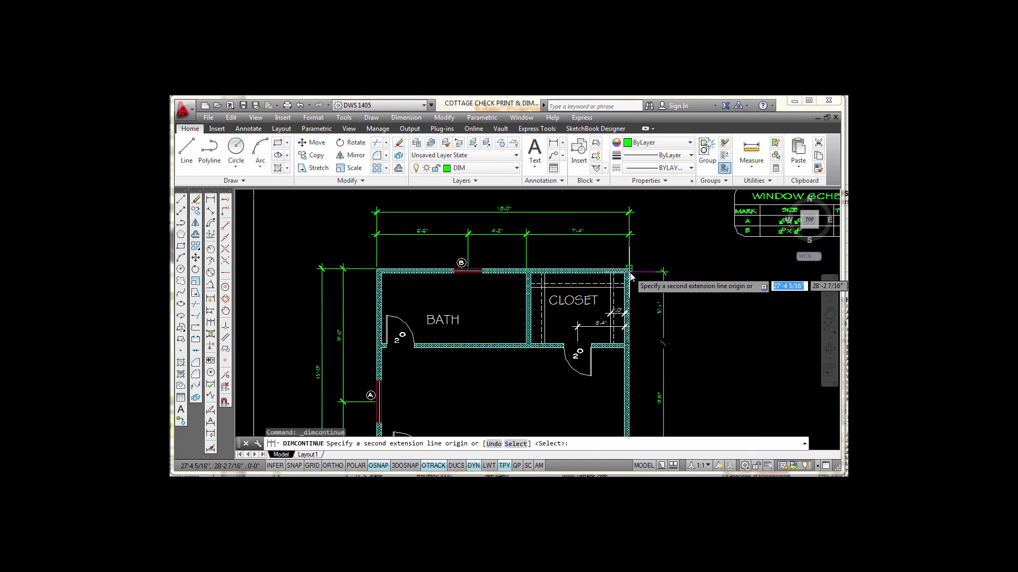
left_click(628, 276)
key("Escape")
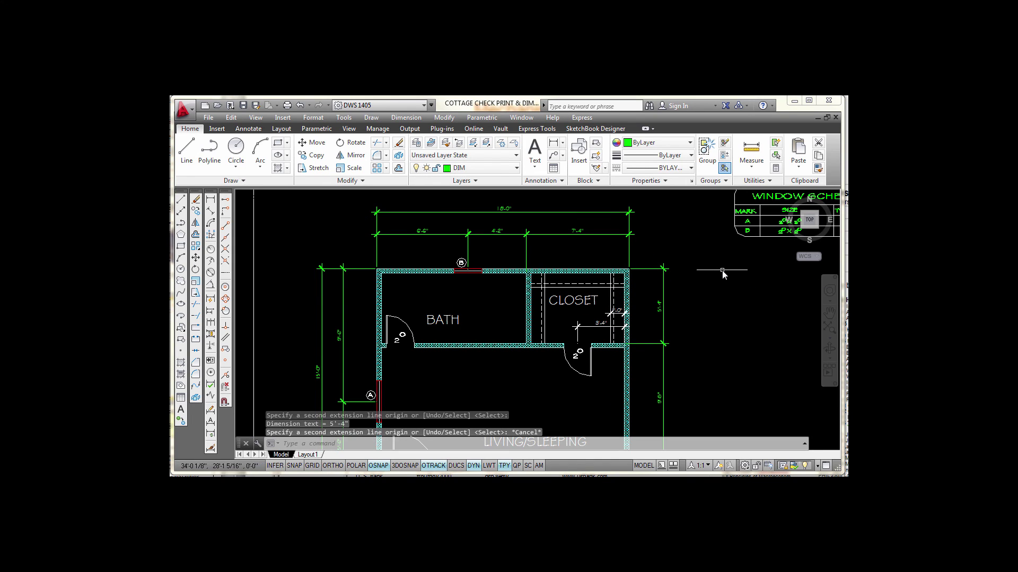
- Add an overall linear dimension outside the right wall's dimension string, spanning from its lowest to its highest tick
scroll(716, 286, "down", 3)
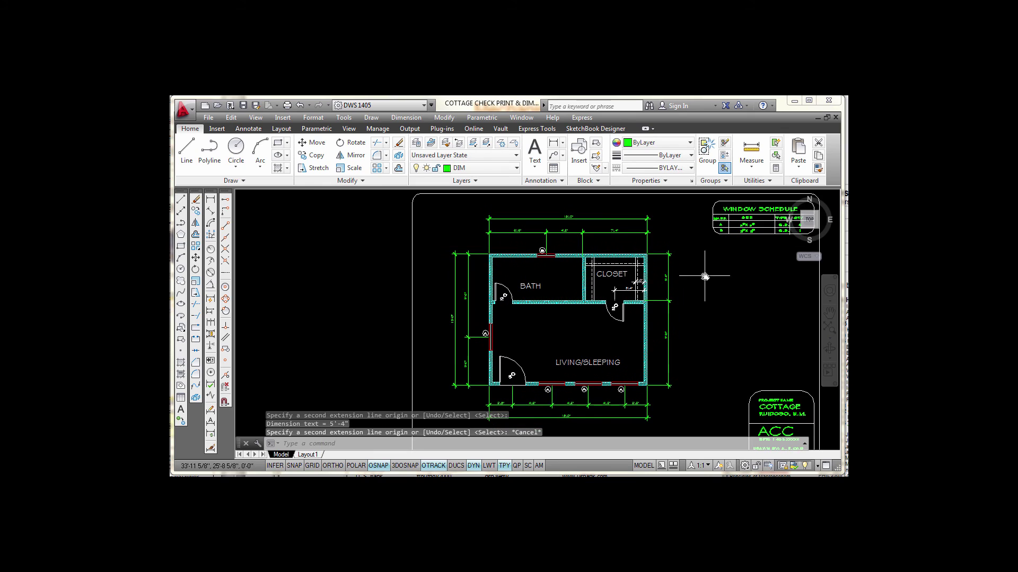
left_click(211, 202)
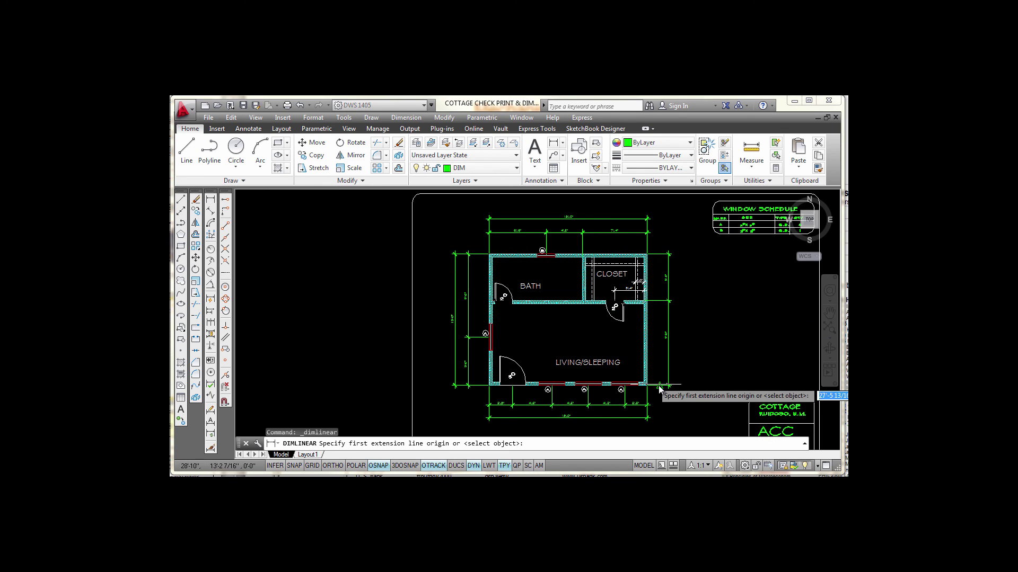
scroll(672, 390, "up", 2)
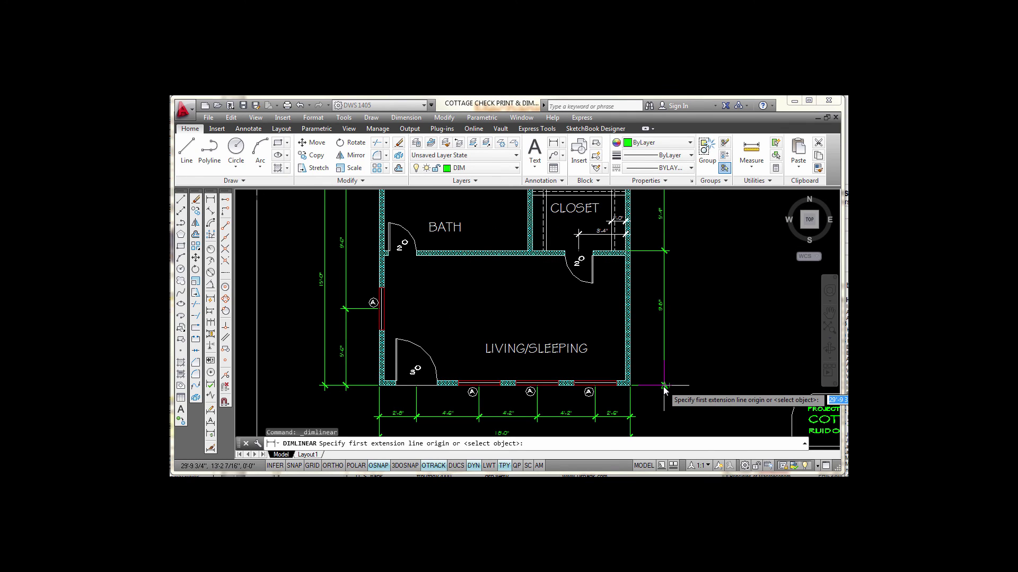
left_click(664, 386)
middle_click_drag(701, 276, 700, 389)
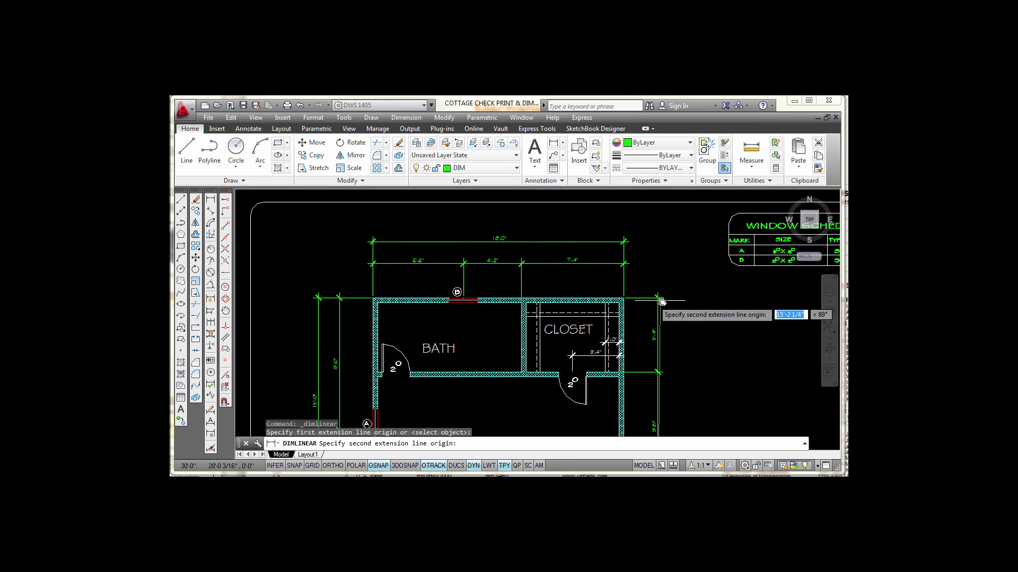
left_click(657, 298)
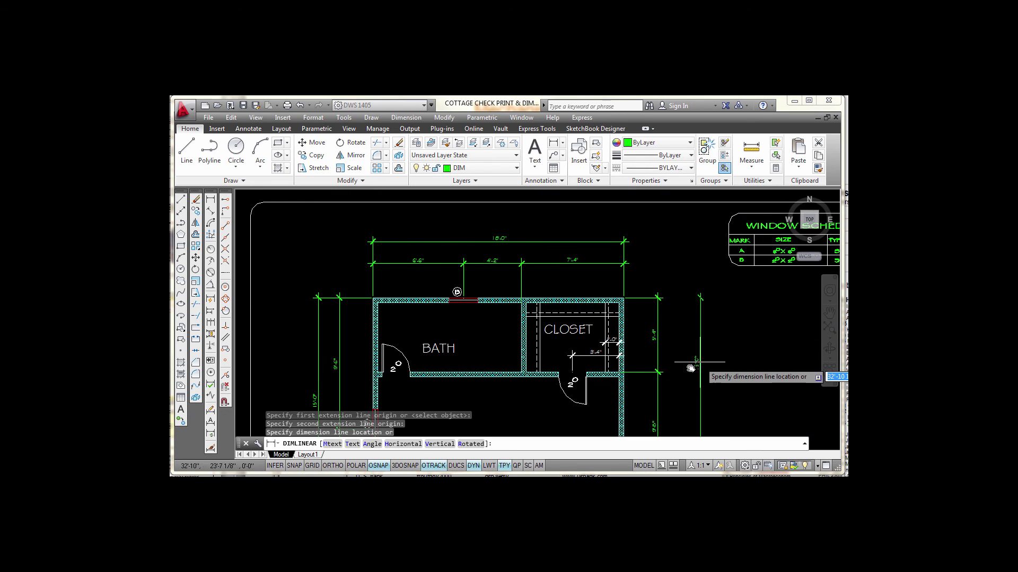
middle_click_drag(682, 414, 673, 316)
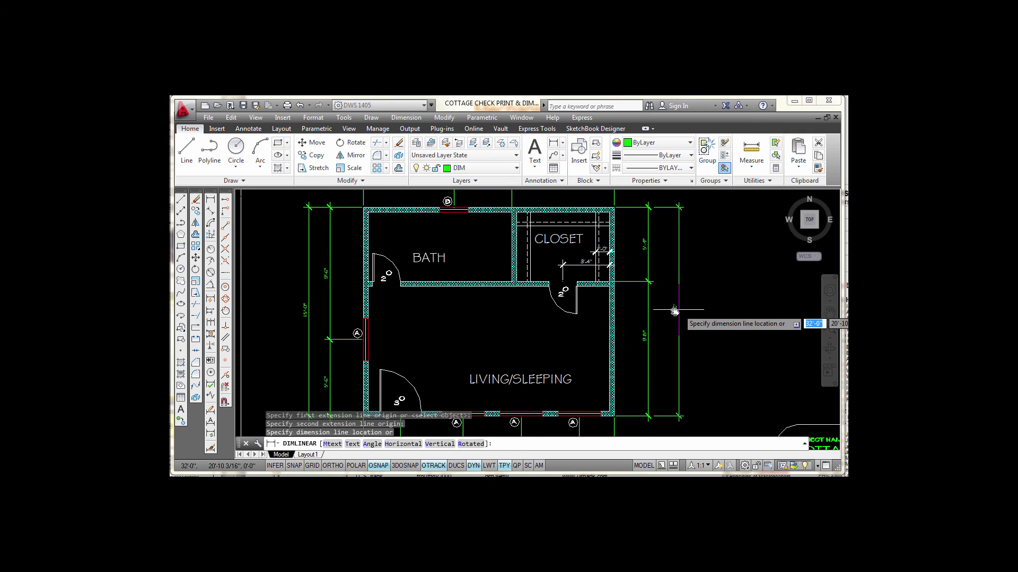
left_click(672, 311)
- Delete the white 3'-4" dimension above the closet door
scroll(722, 302, "down", 3)
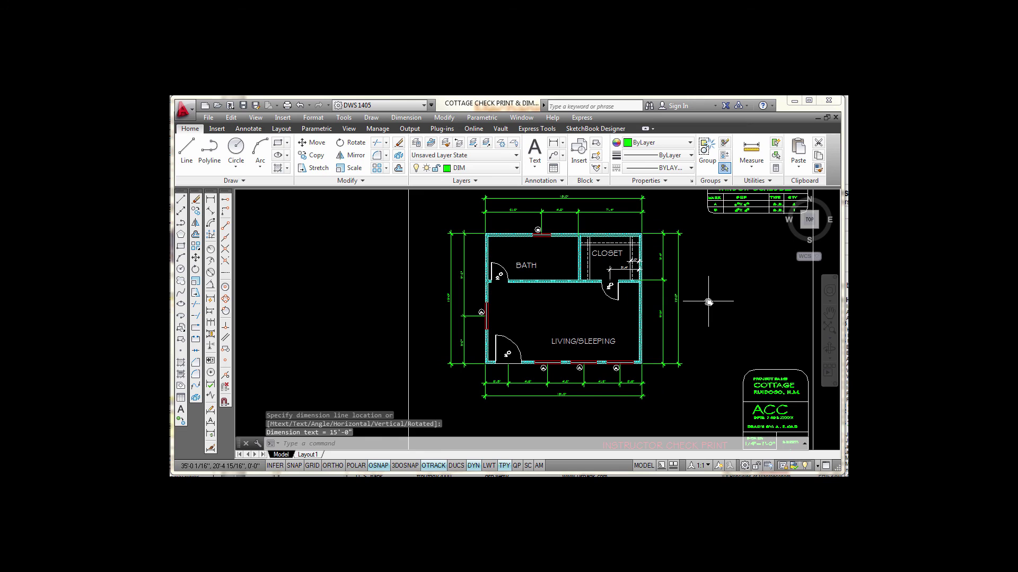
scroll(708, 302, "up", 2)
scroll(710, 296, "down", 2)
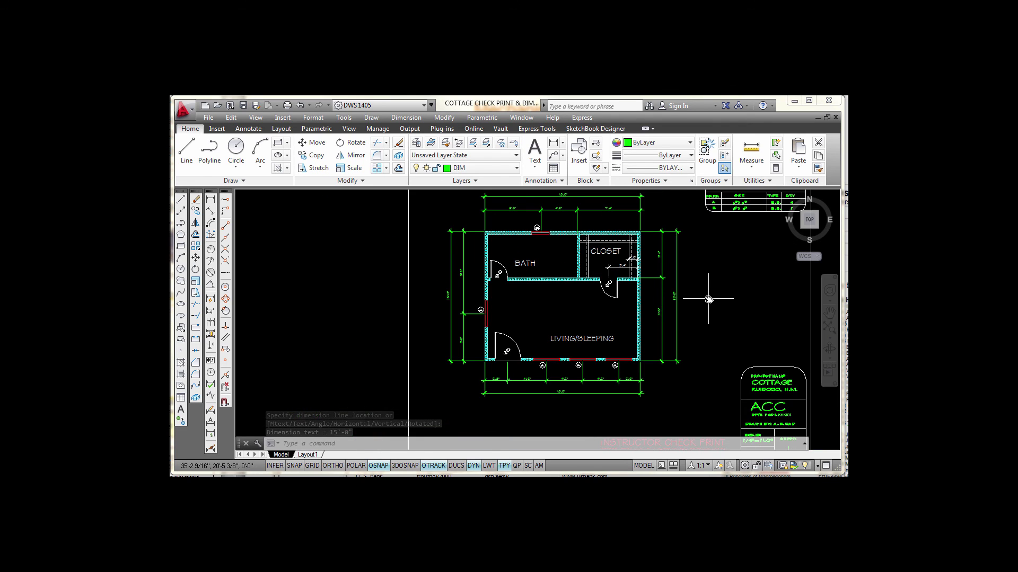
scroll(708, 300, "up", 2)
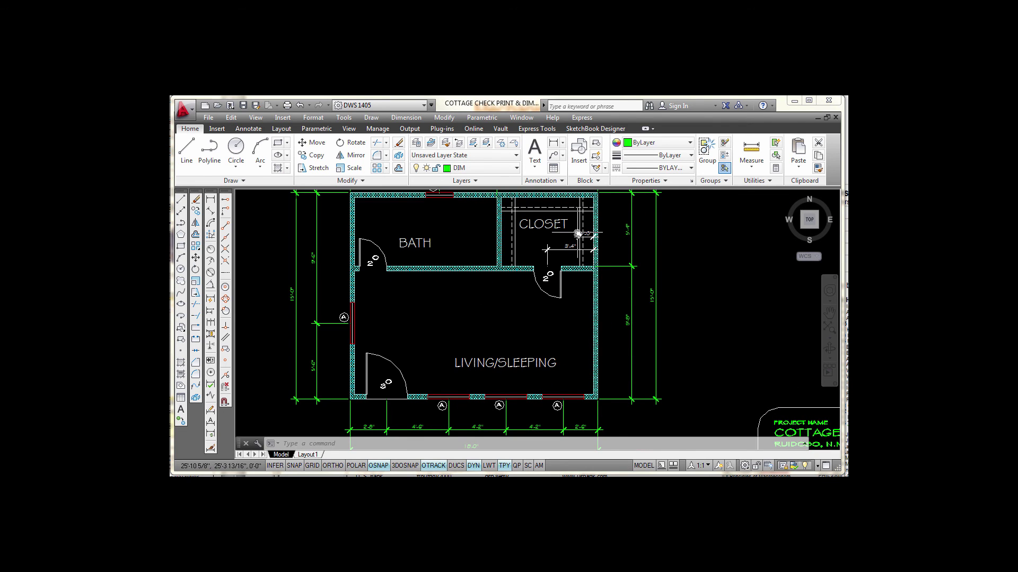
scroll(577, 233, "up", 4)
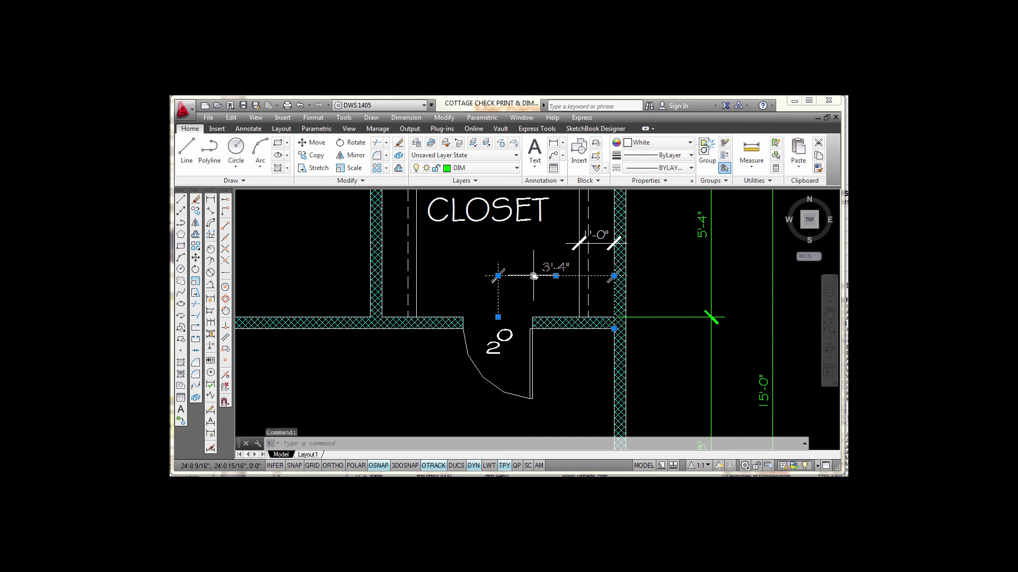
key("Delete")
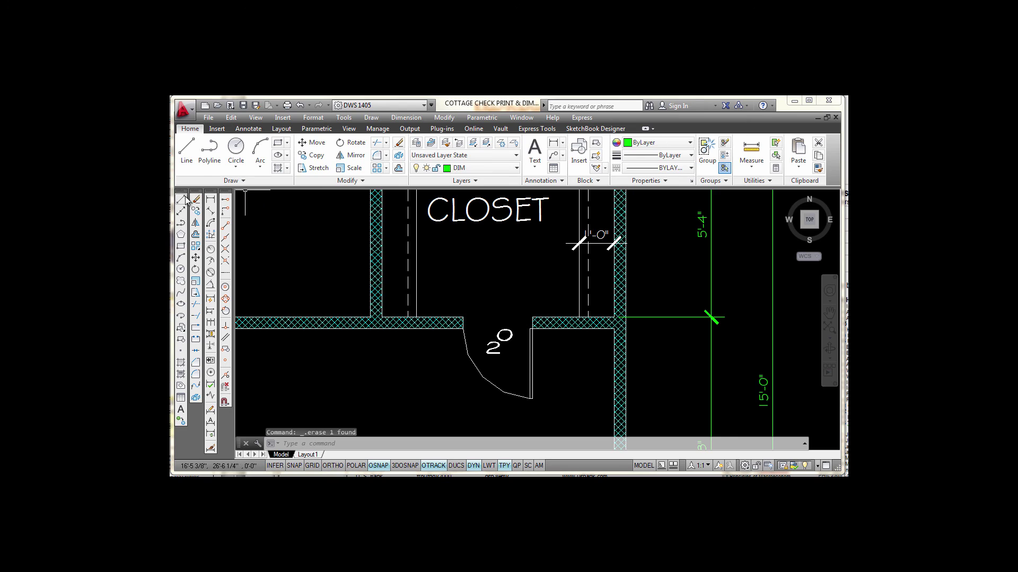
- Add a horizontal linear dimension inside the closet, from the right wall's inner face to the Mid Between 2 Points of the door jambs
left_click(211, 202)
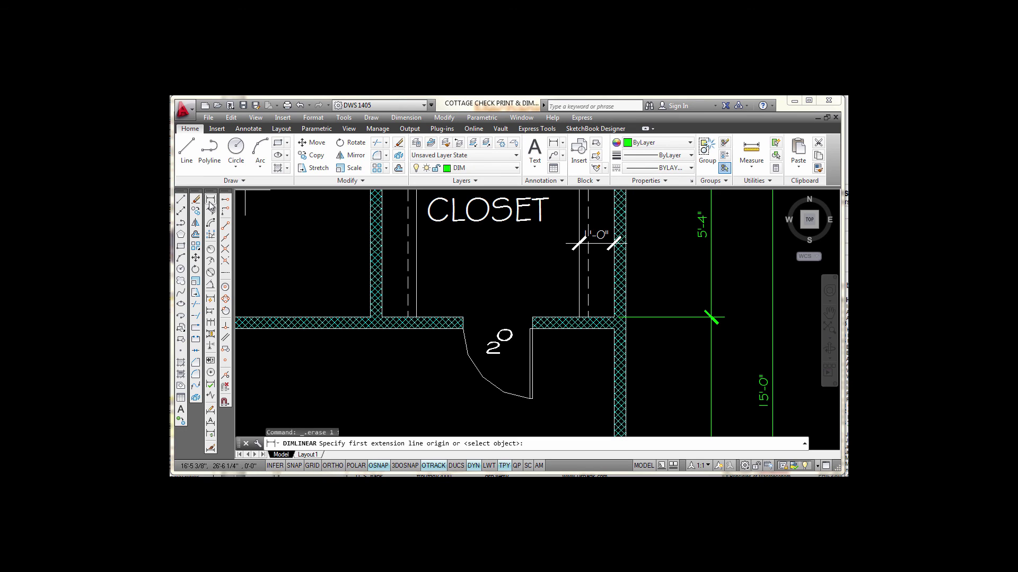
left_click(616, 316)
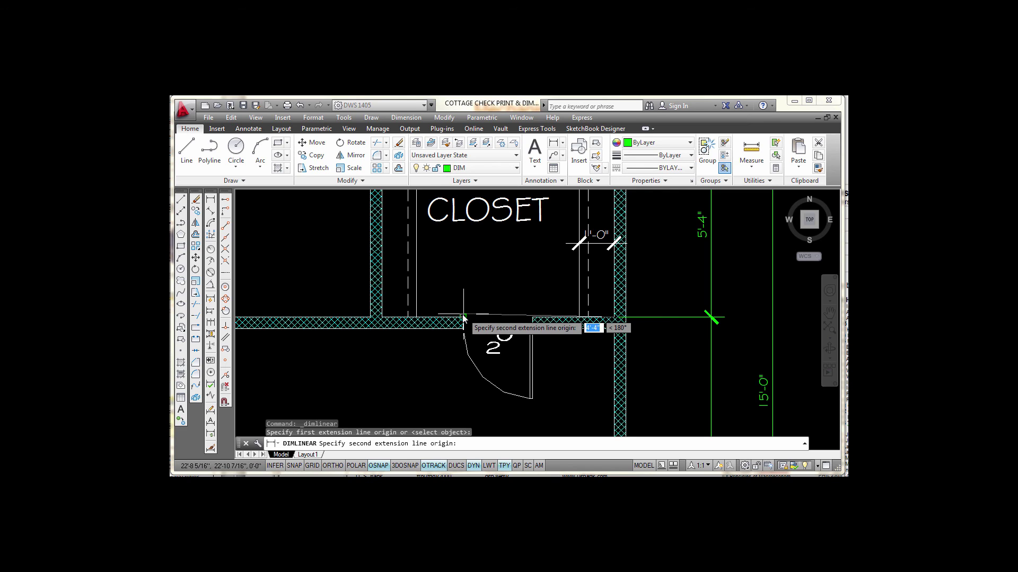
right_click(502, 303, "shift")
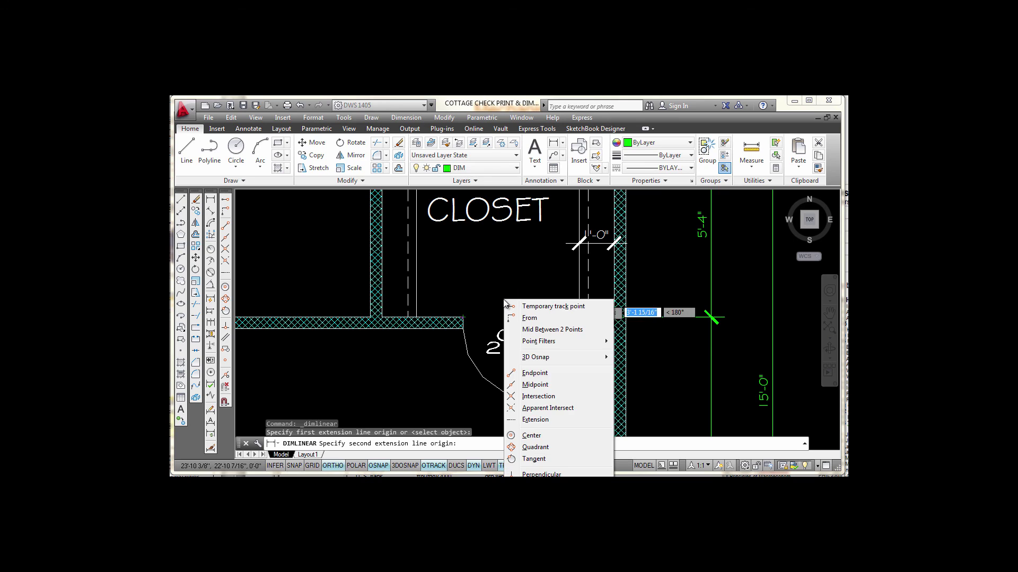
left_click(544, 330)
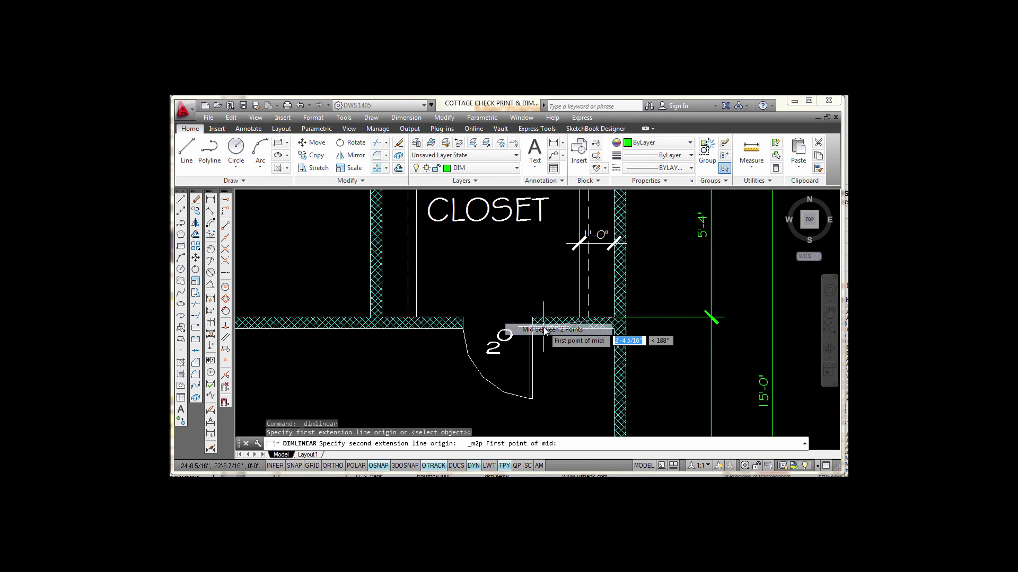
left_click(466, 316)
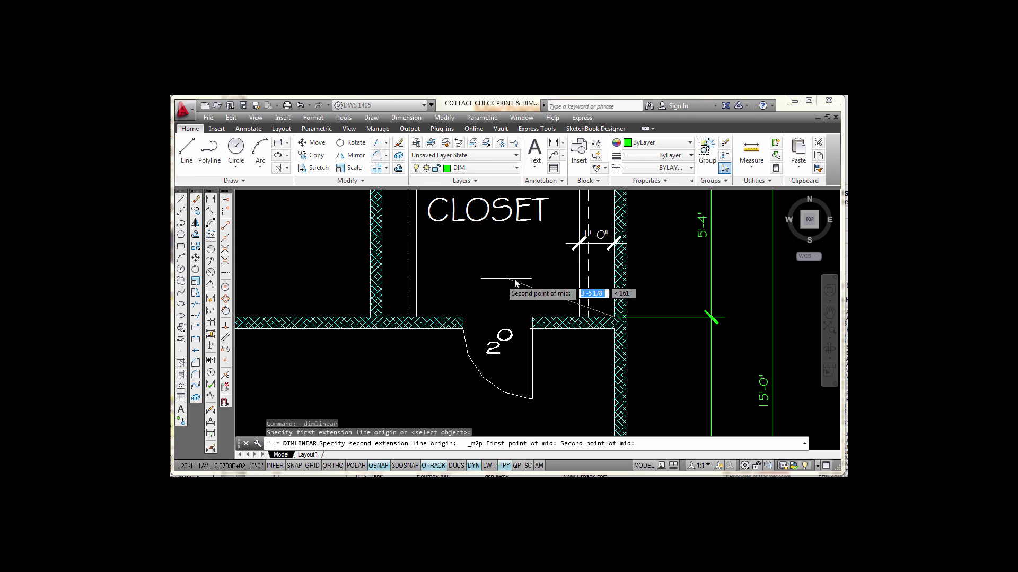
left_click(529, 314)
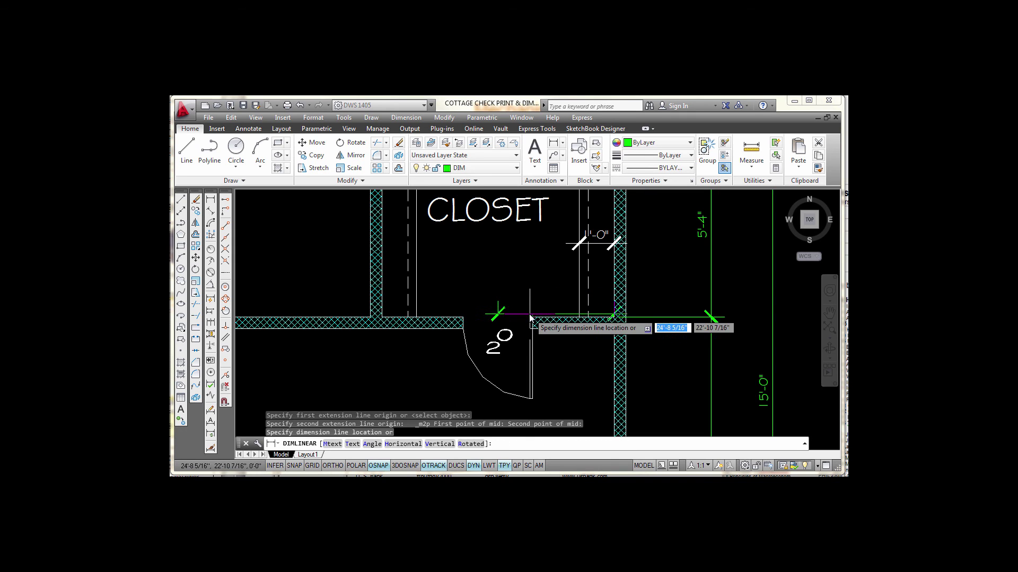
left_click(553, 288)
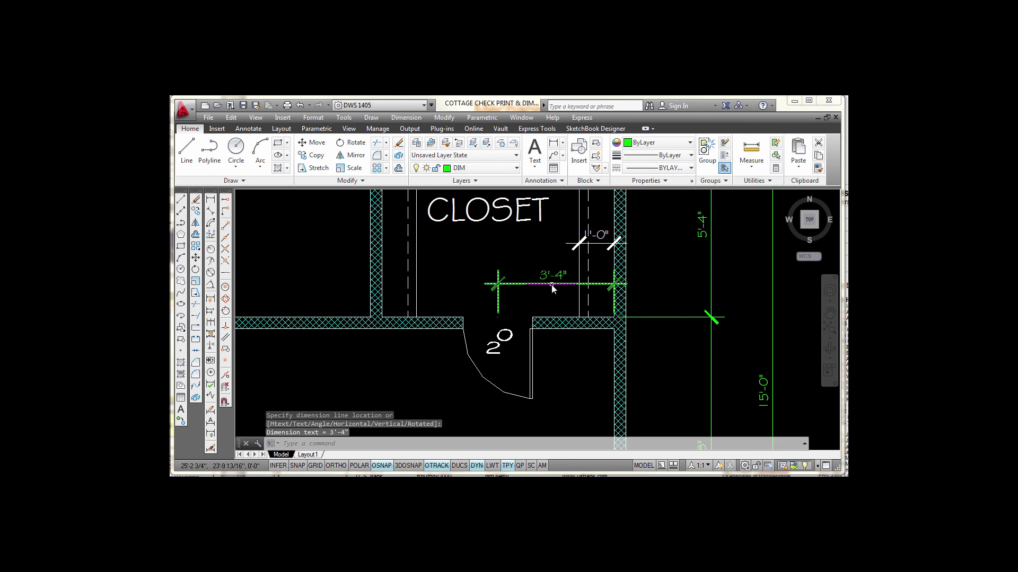
key("Escape")
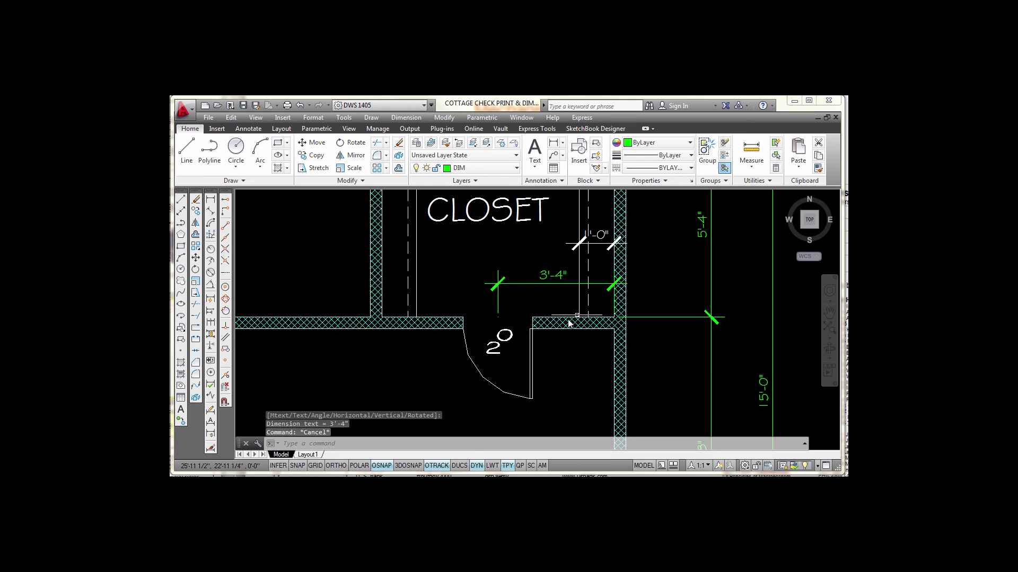
scroll(566, 286, "up", 4)
left_click(552, 281)
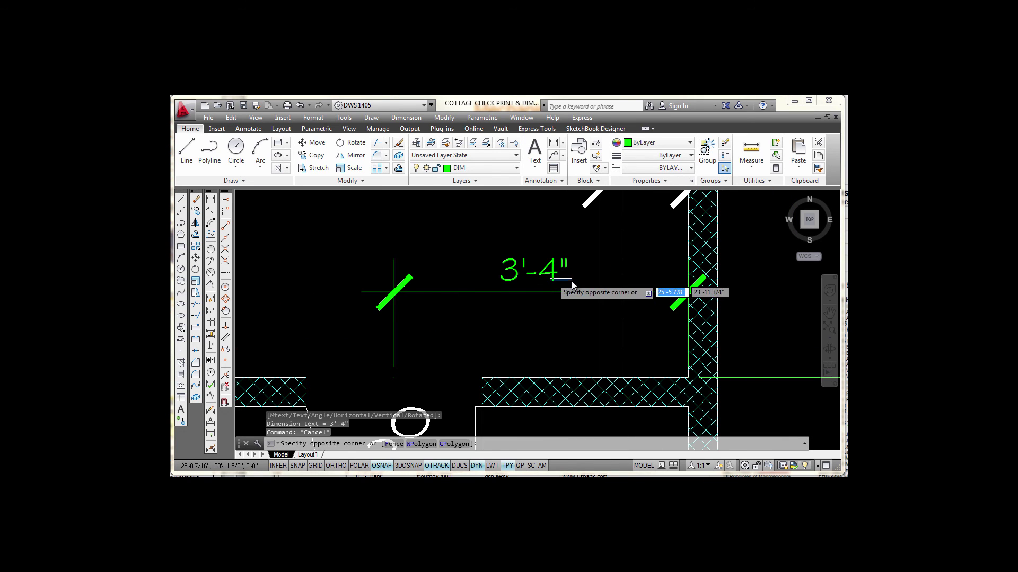
left_click(547, 274)
left_click(569, 281)
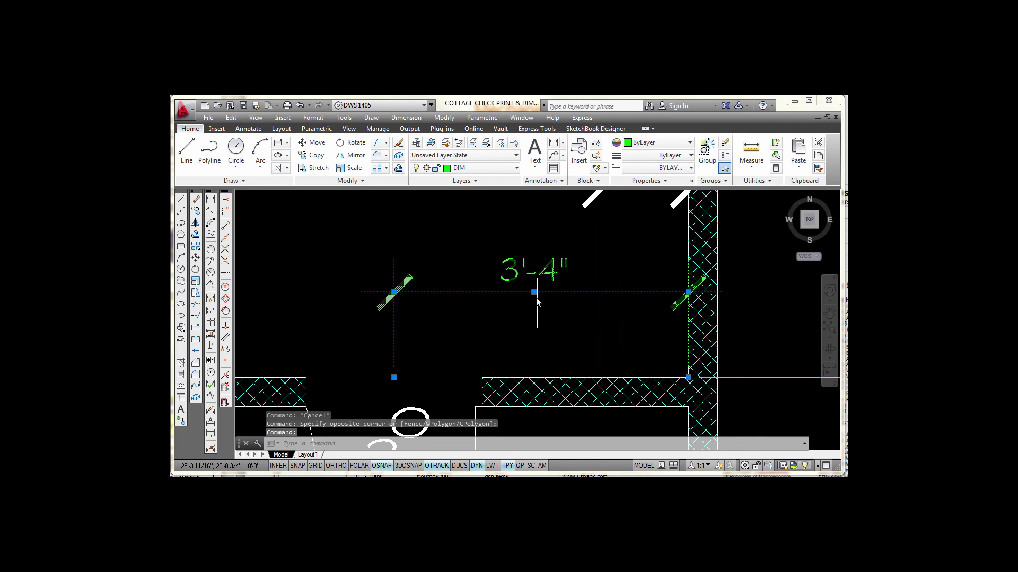
left_click(534, 292)
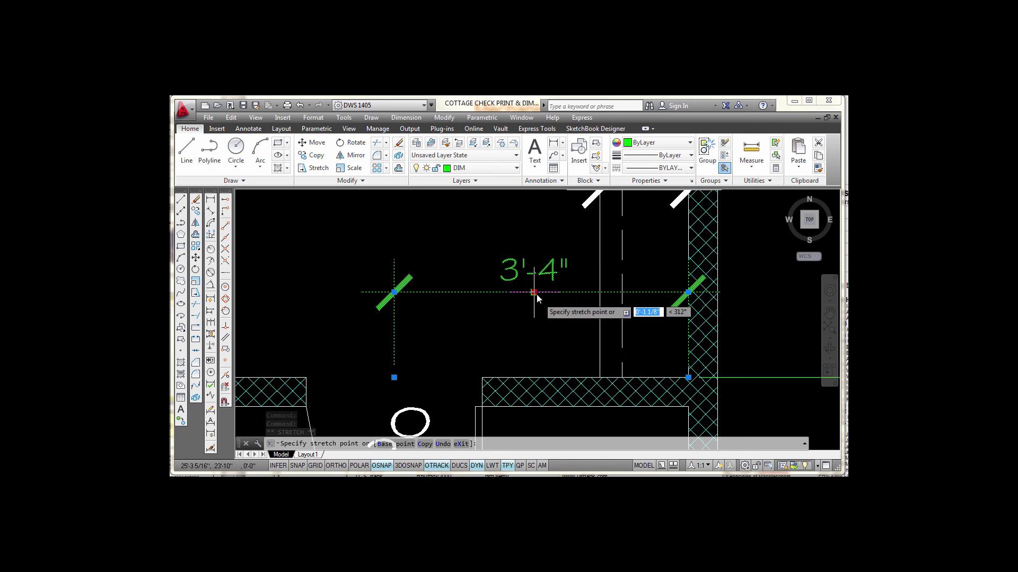
key("Escape")
key("Escape")
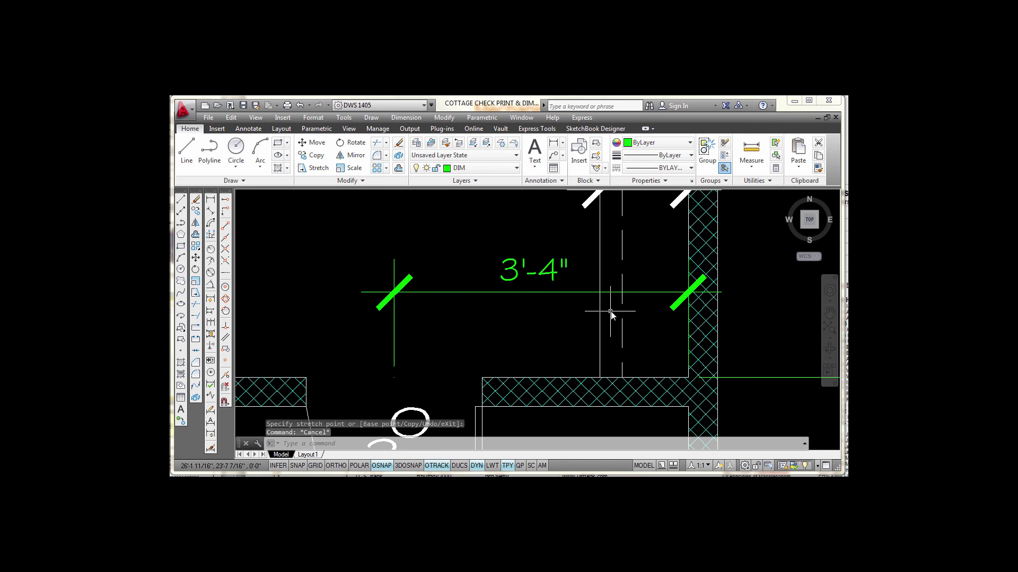
scroll(611, 315, "down", 2)
scroll(611, 314, "down", 5)
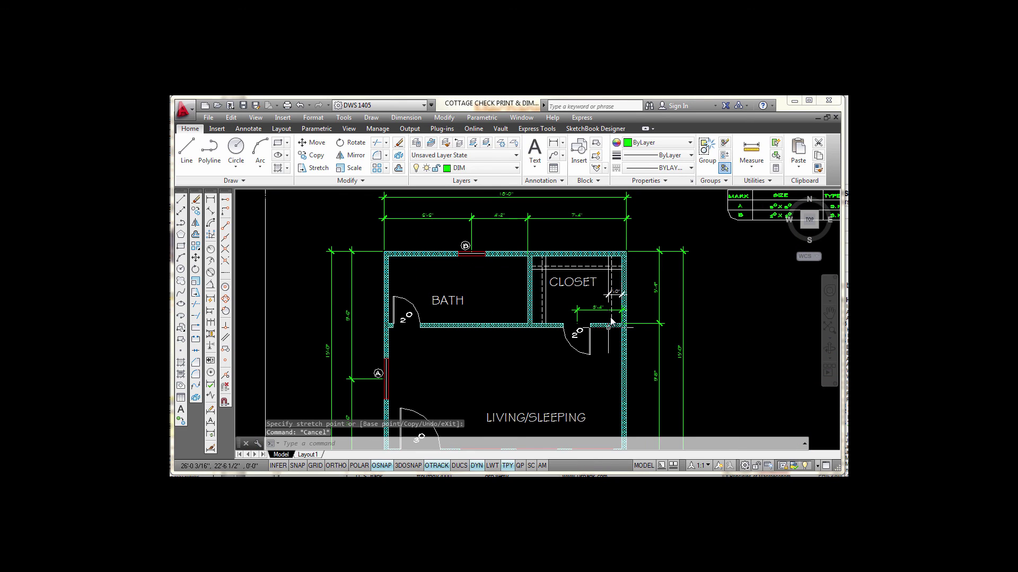
middle_click_drag(604, 346, 601, 322)
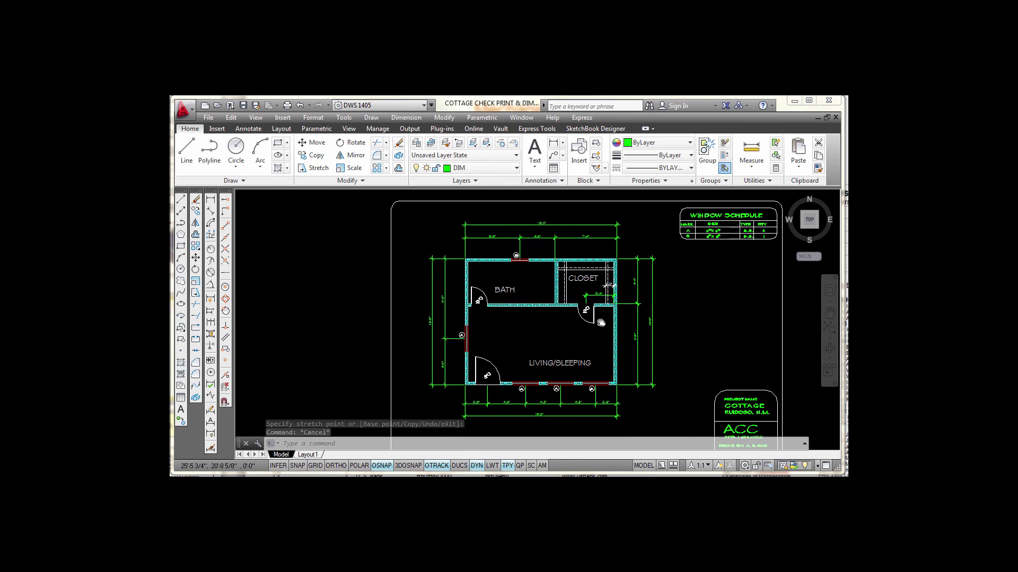